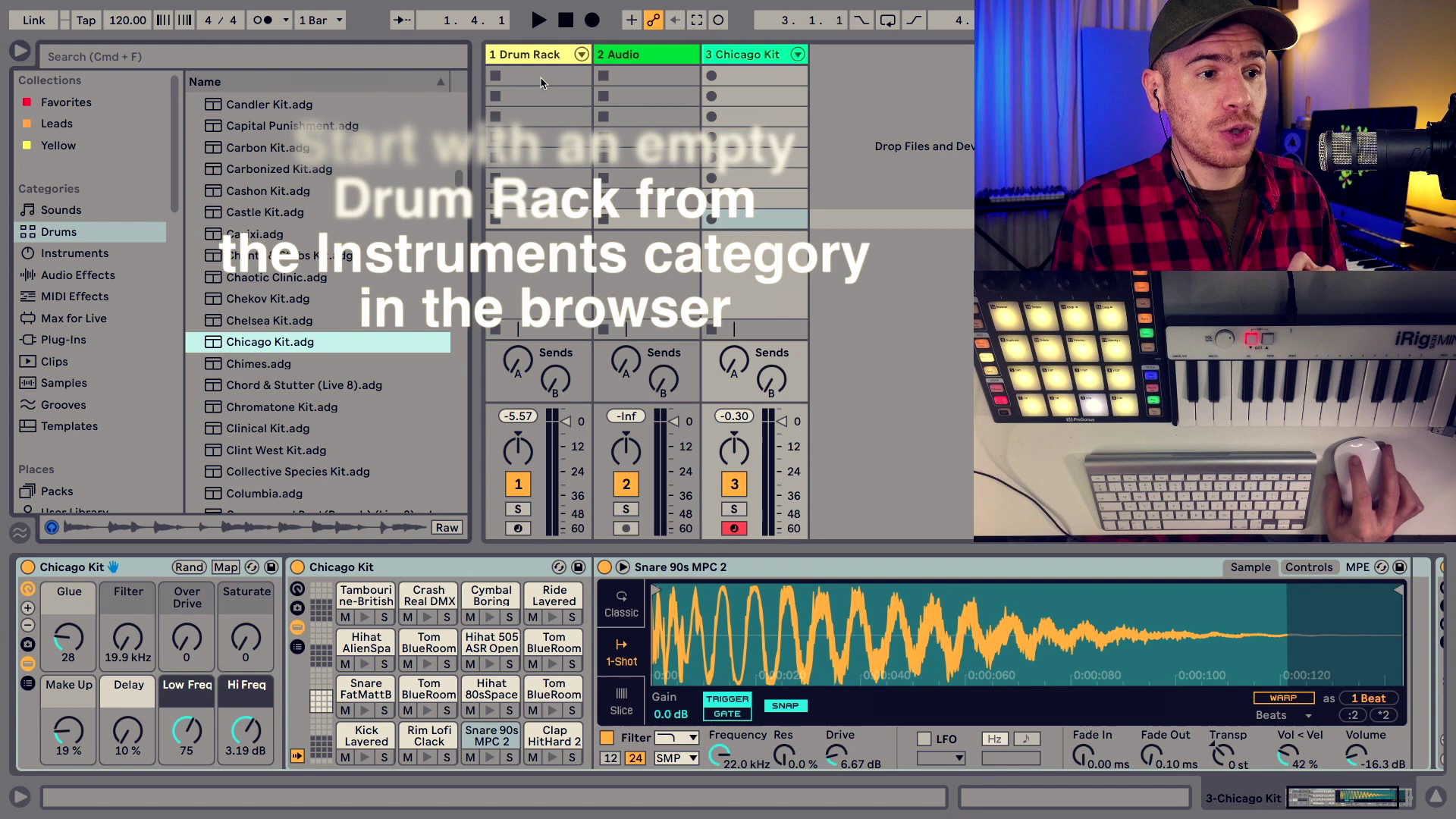
- Show the Drum Rack and browse to the Backyard Jams Samples folder
left_click(525, 58)
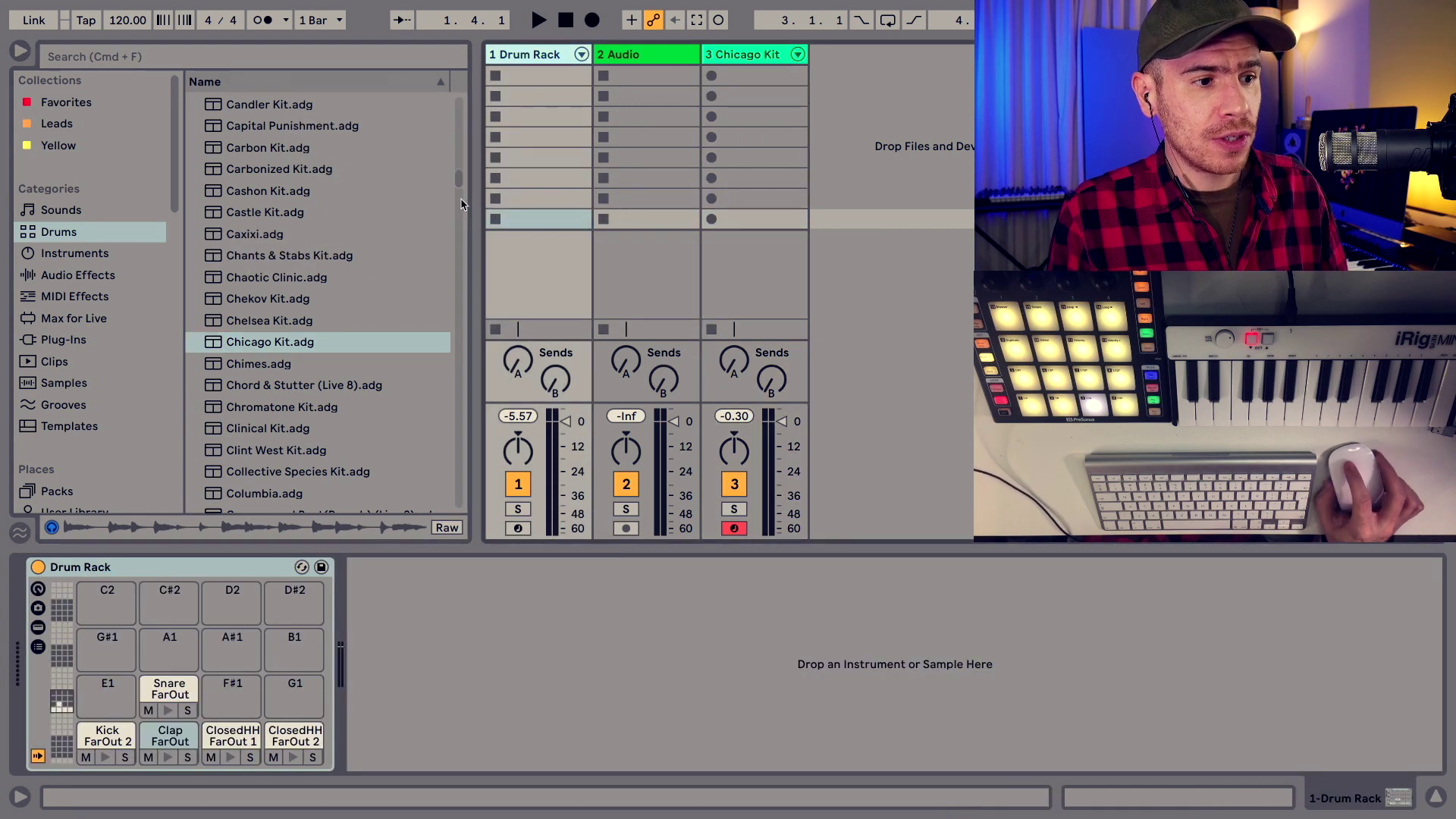
left_click_drag(471, 219, 275, 218)
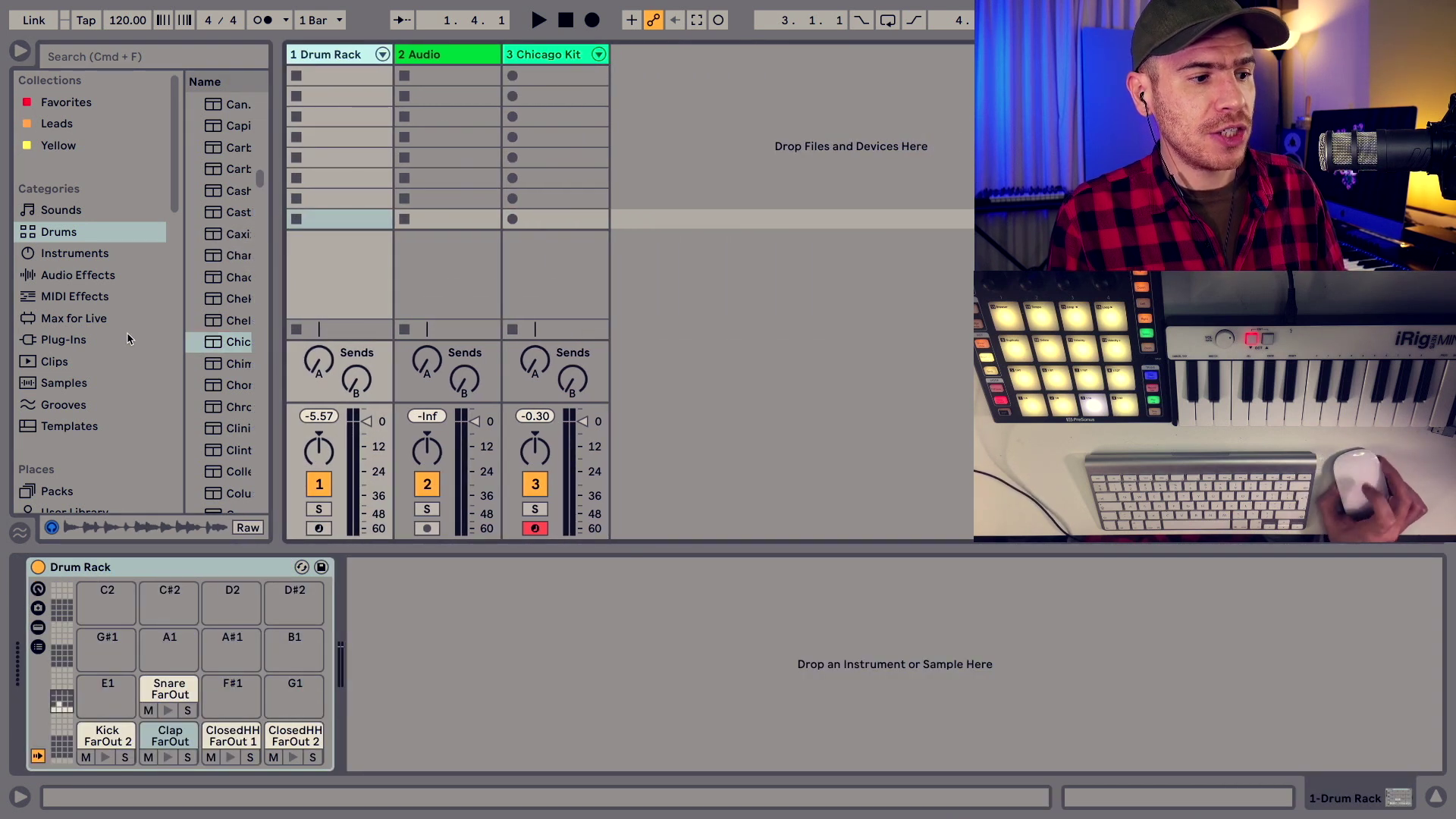
scroll(126, 333, "down", 10)
left_click(96, 476)
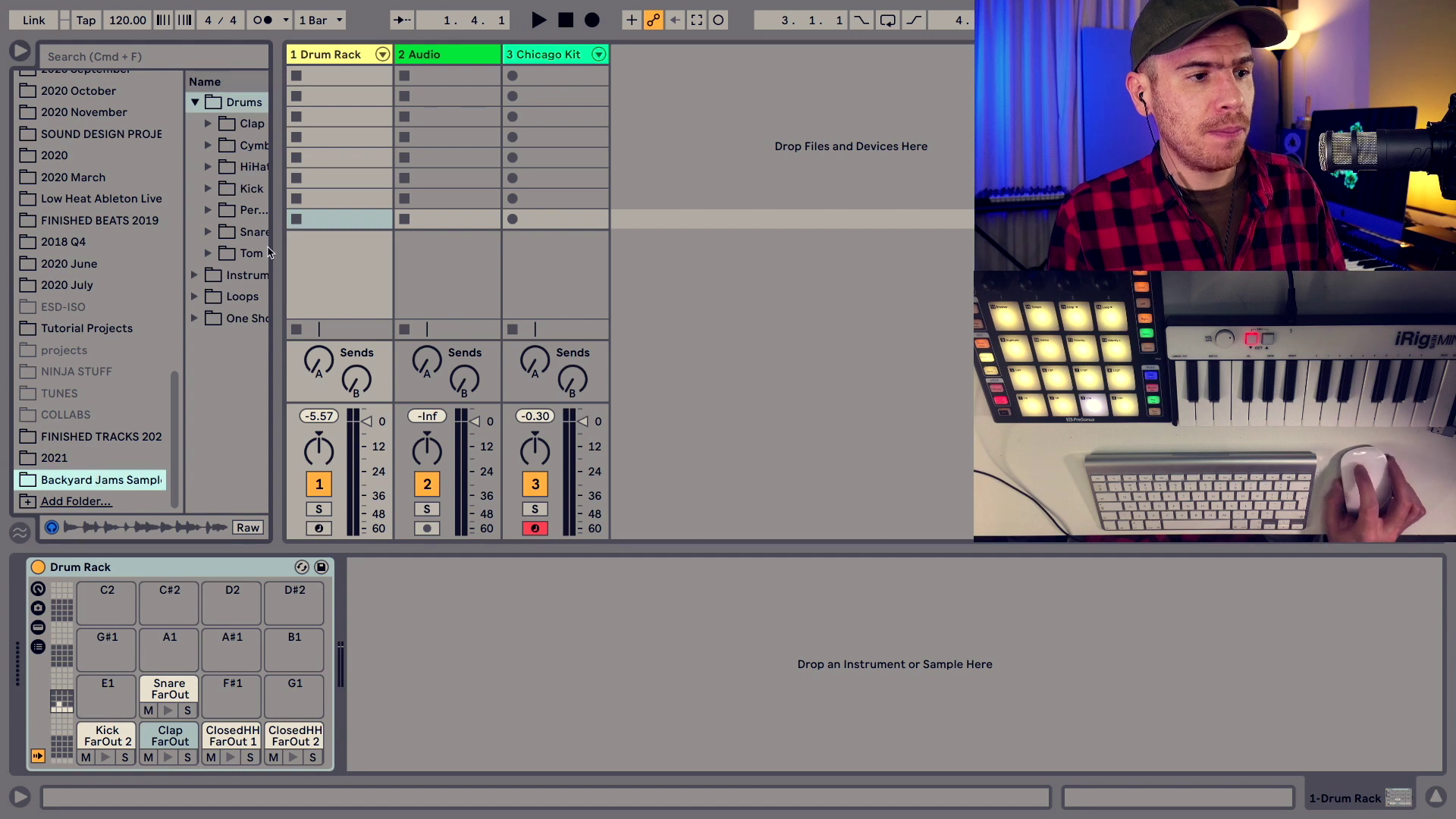
left_click_drag(277, 242, 324, 241)
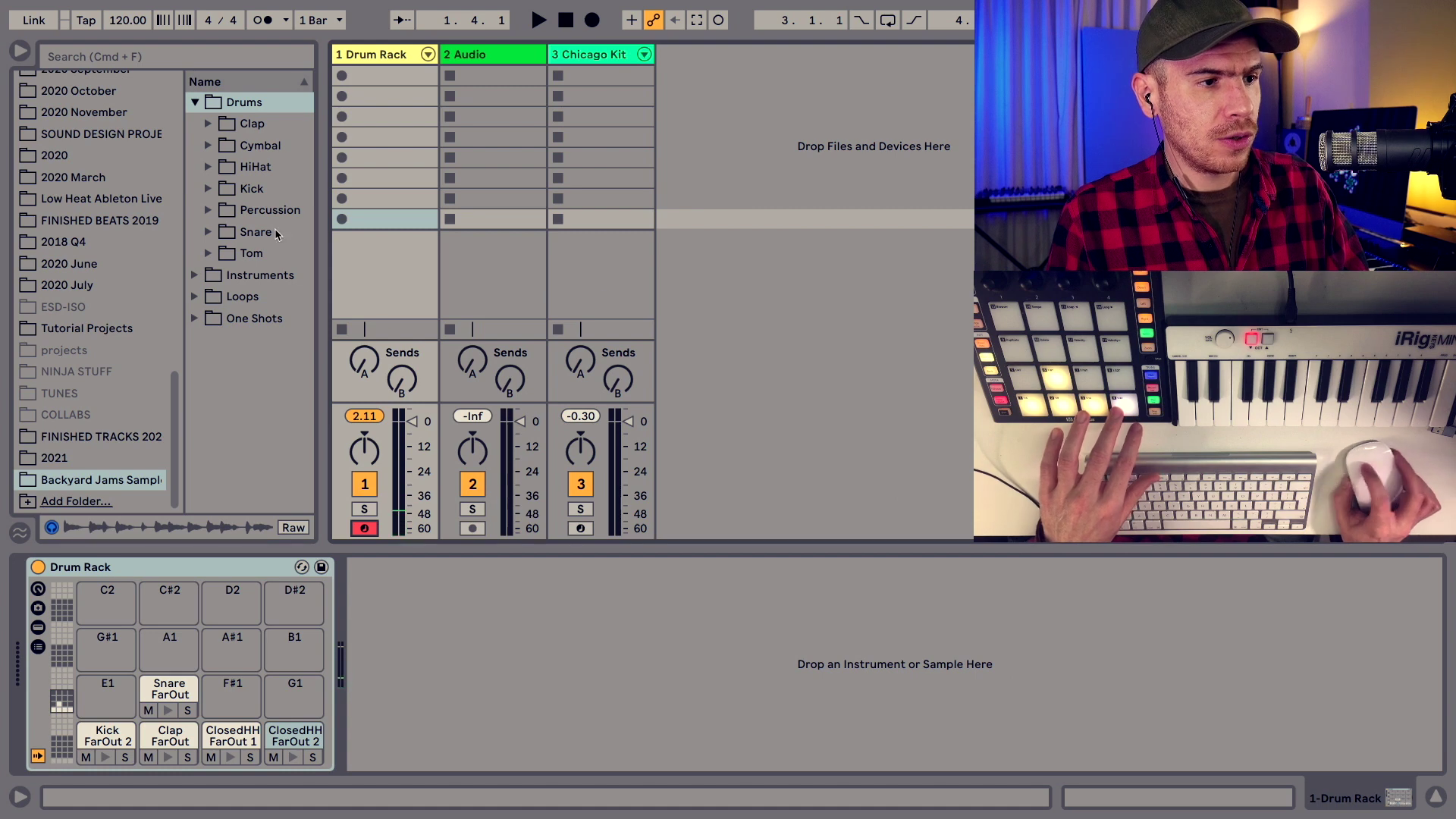
- Load the OpenHH FarOut sample onto Drum Rack pad D#1
left_click(309, 169)
left_click_drag(317, 179, 433, 179)
scroll(349, 352, "down", 10)
scroll(348, 351, "up", 8)
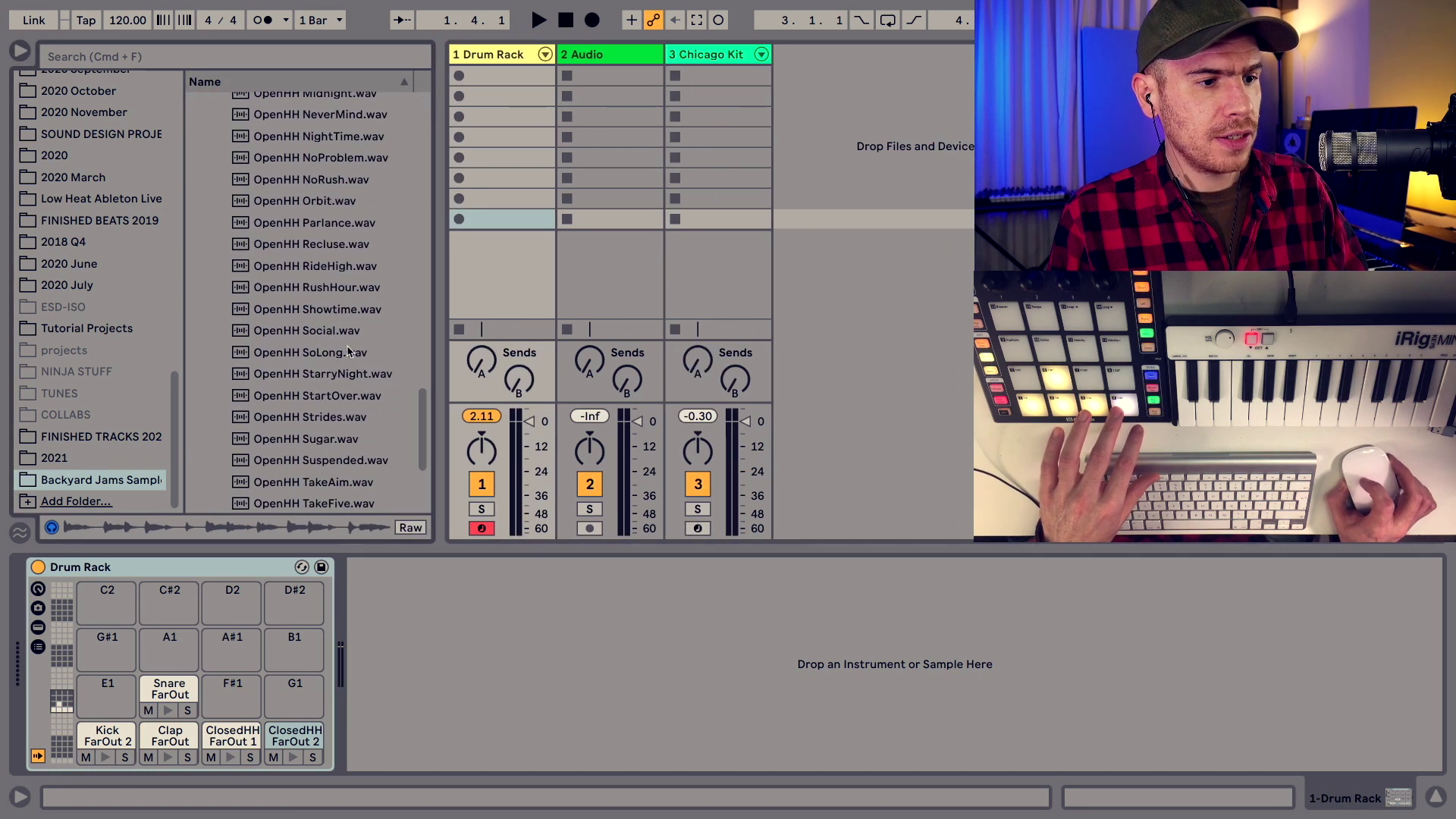
left_click_drag(303, 254, 295, 736)
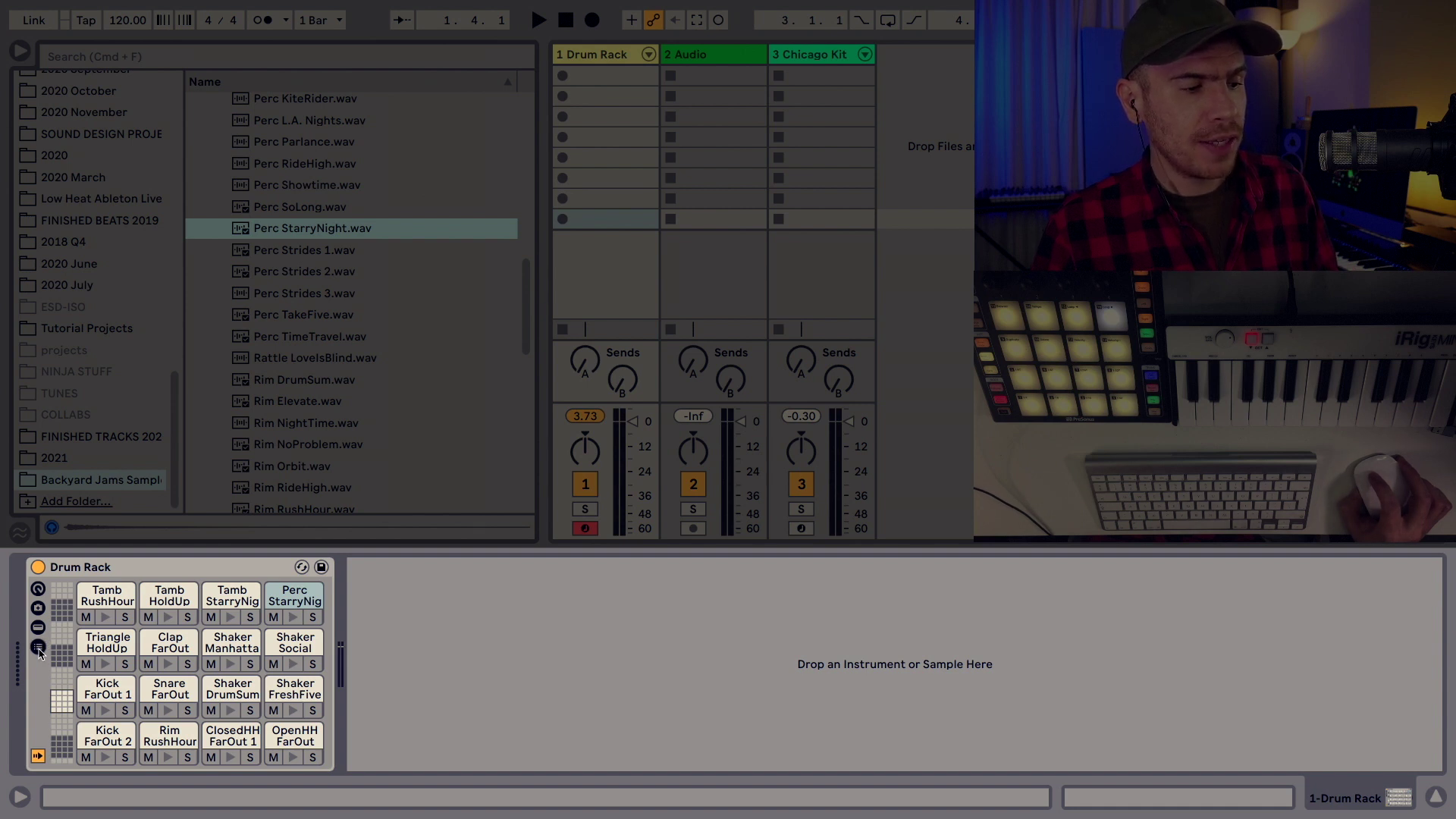
- Show the chain list with all 16 pad chains at 0.0 dB and centre pan
left_click(38, 647)
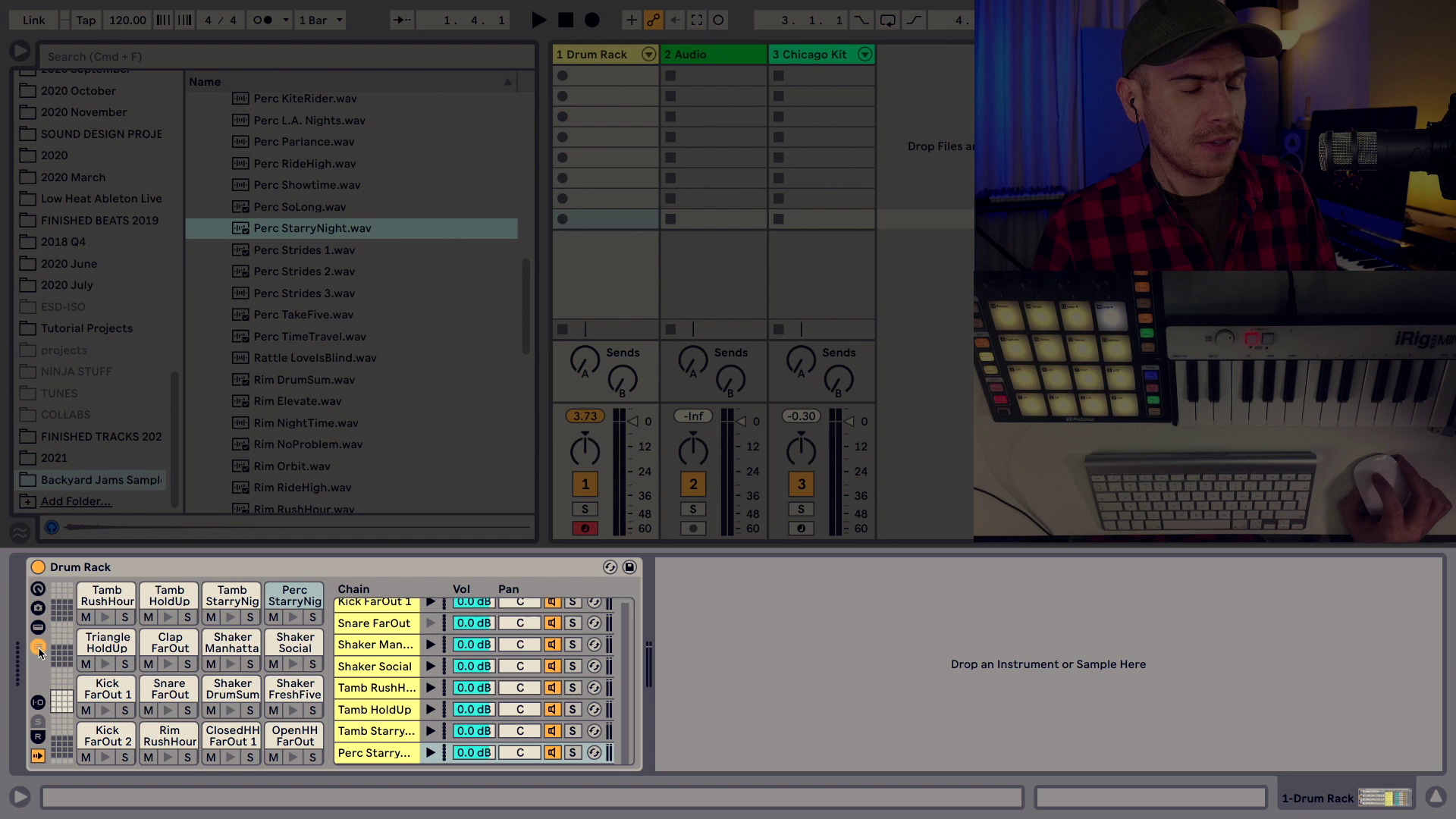
left_click_drag(543, 248, 424, 247)
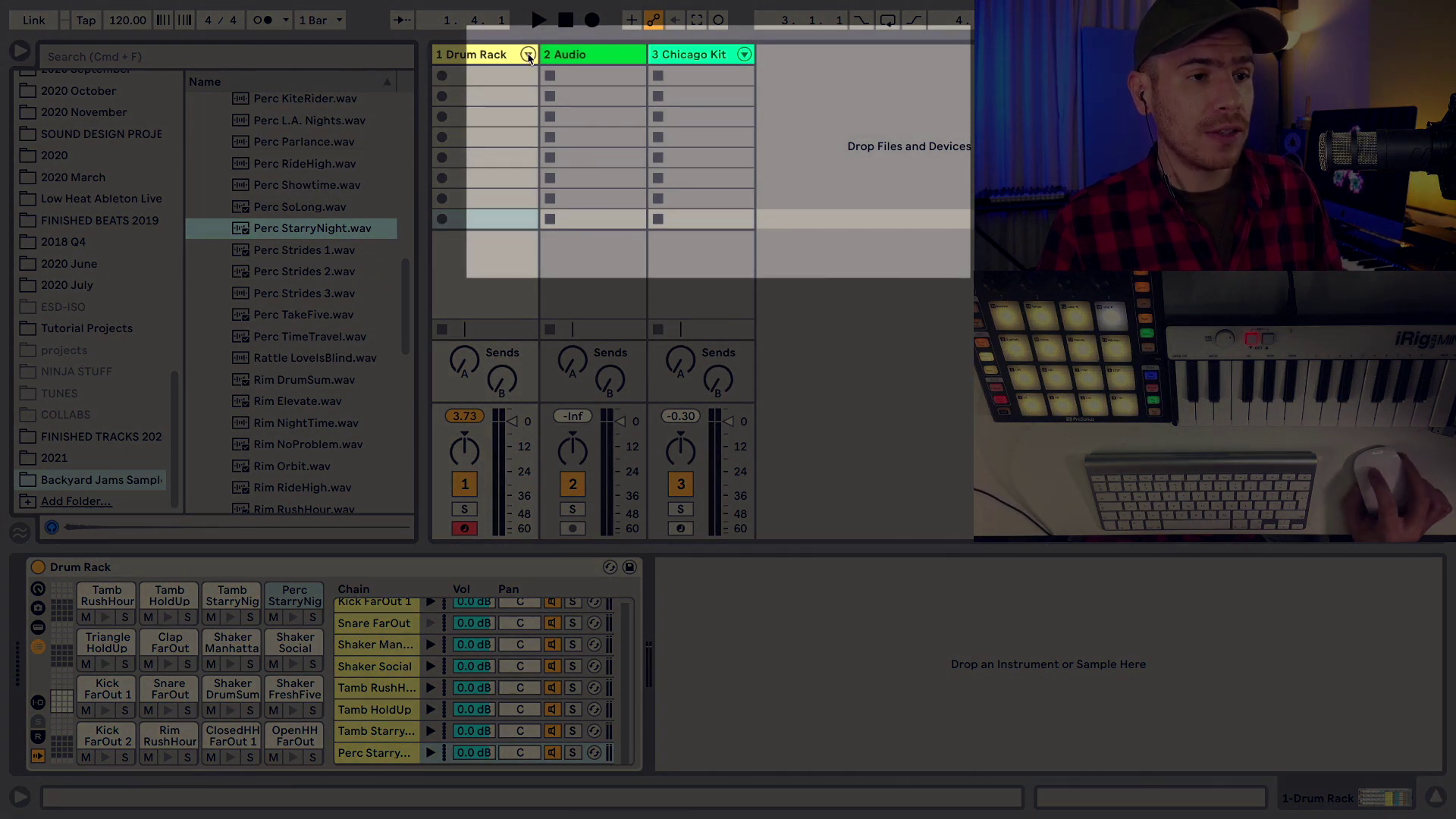
left_click(528, 55)
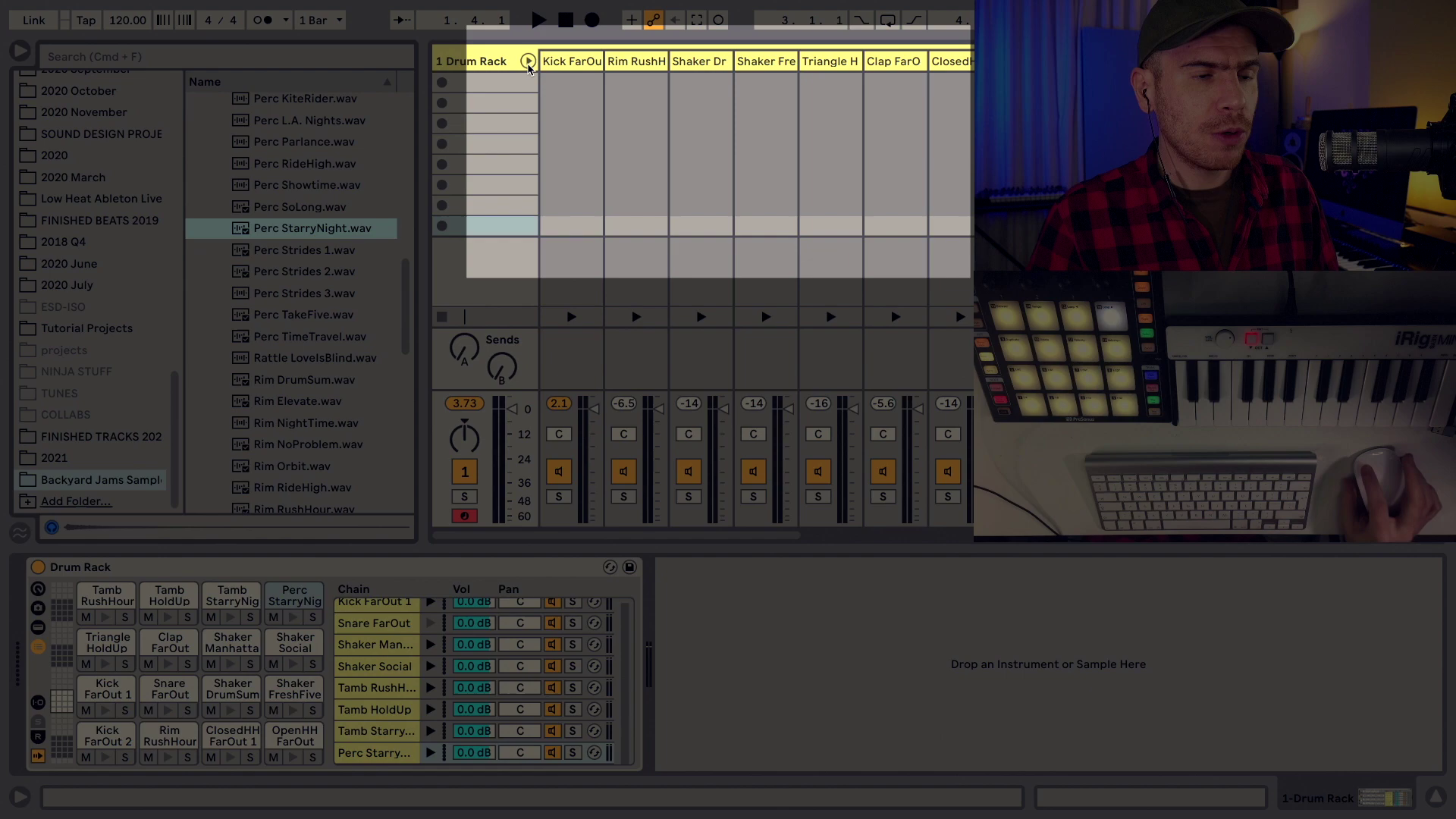
left_click(527, 60)
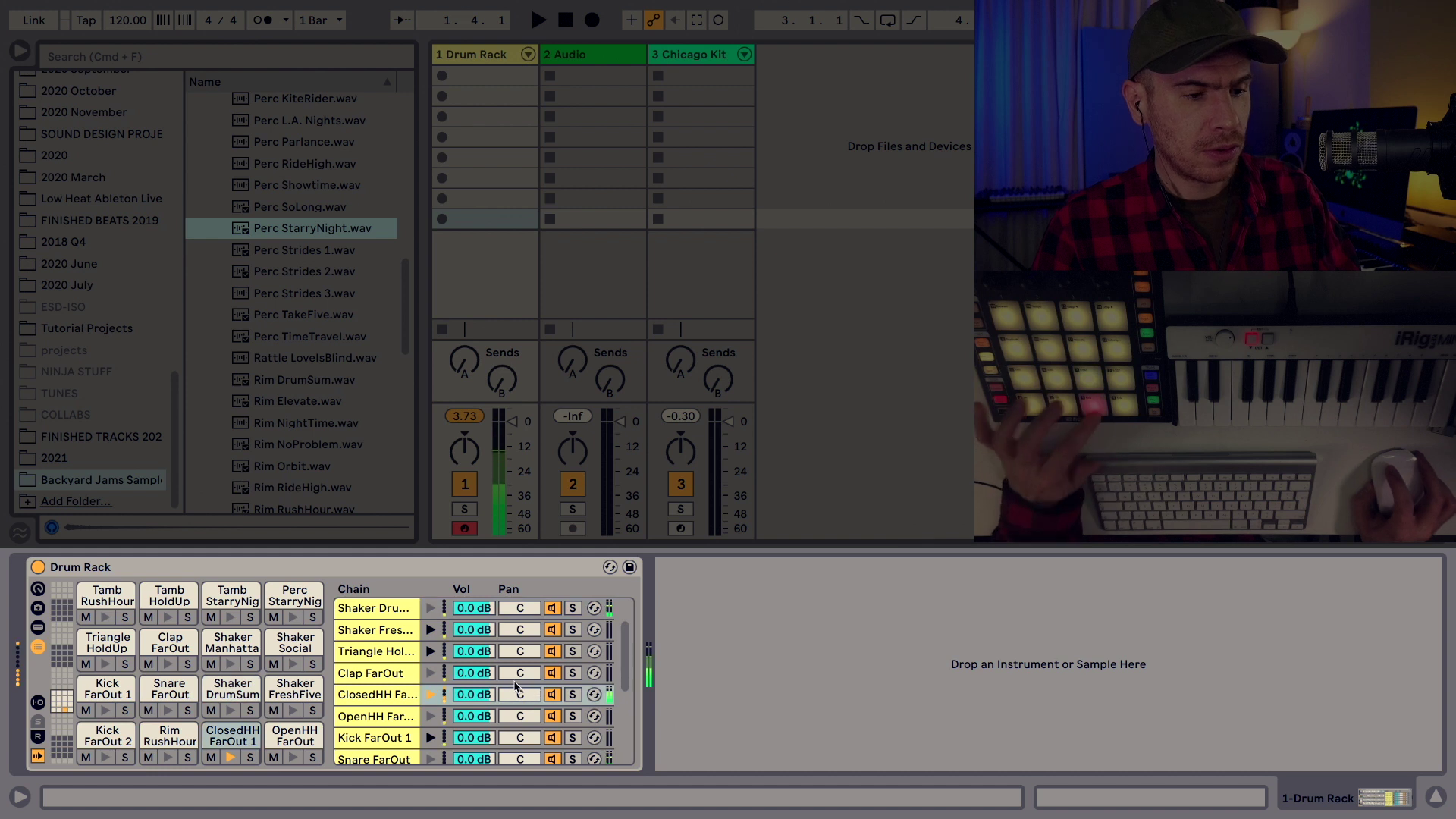
- Lower ClosedHH FarOut to -3.0 dB and Shaker Social to -1.8 dB, and pan OpenHH 11R
left_click_drag(478, 698, 474, 728)
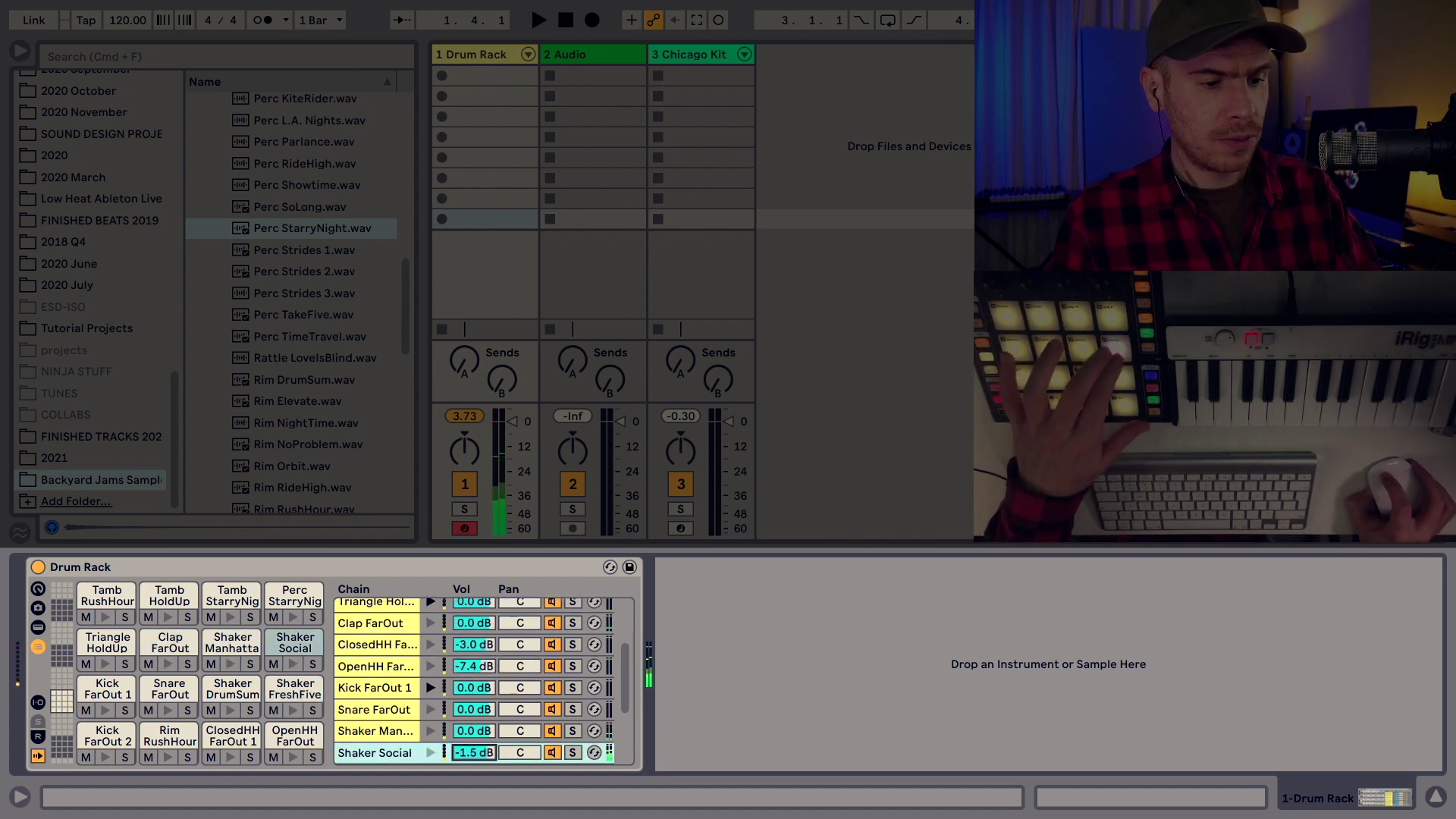
left_click_drag(474, 752, 477, 744)
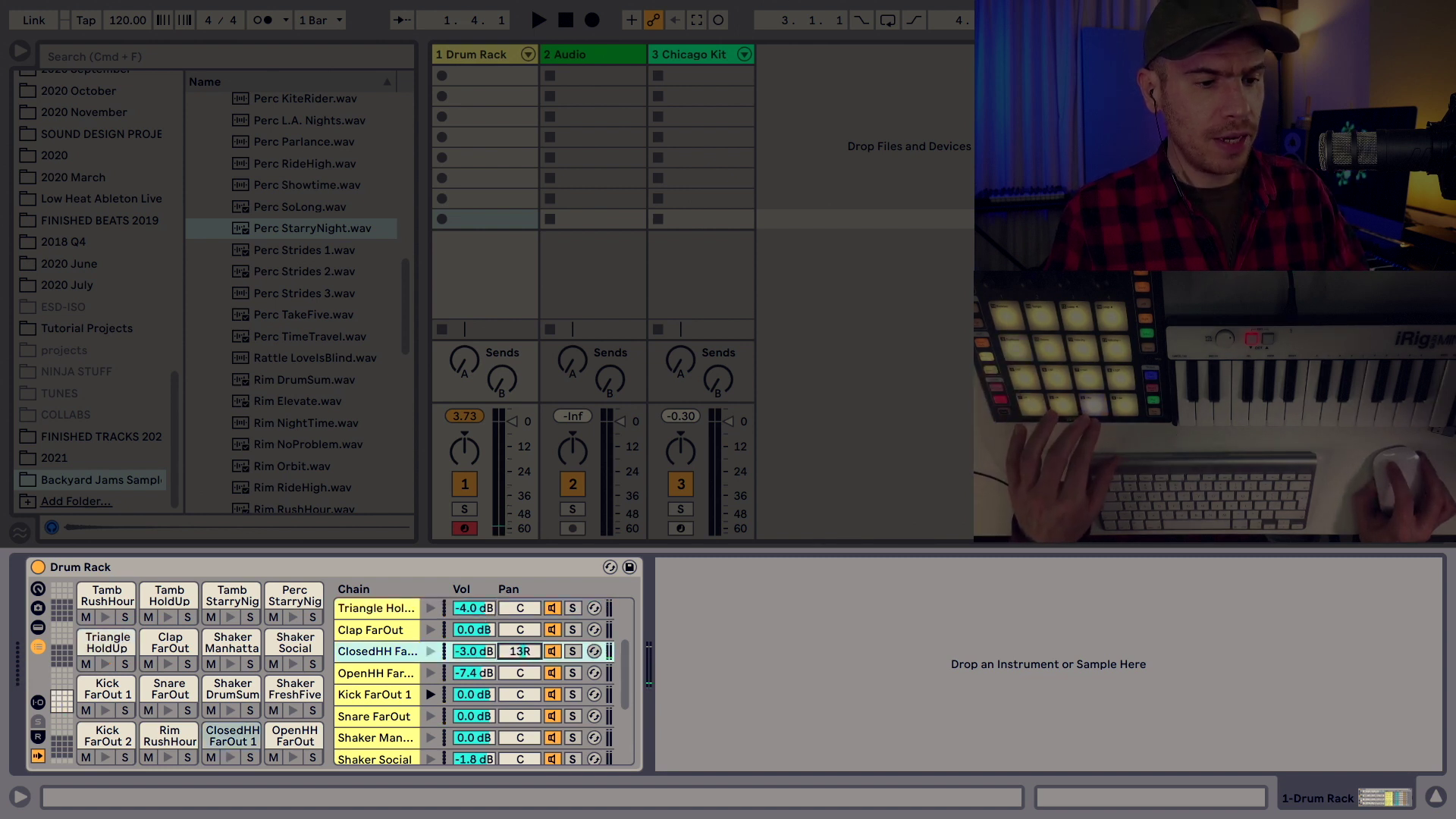
left_click_drag(521, 672, 522, 664)
left_click_drag(519, 607, 519, 611)
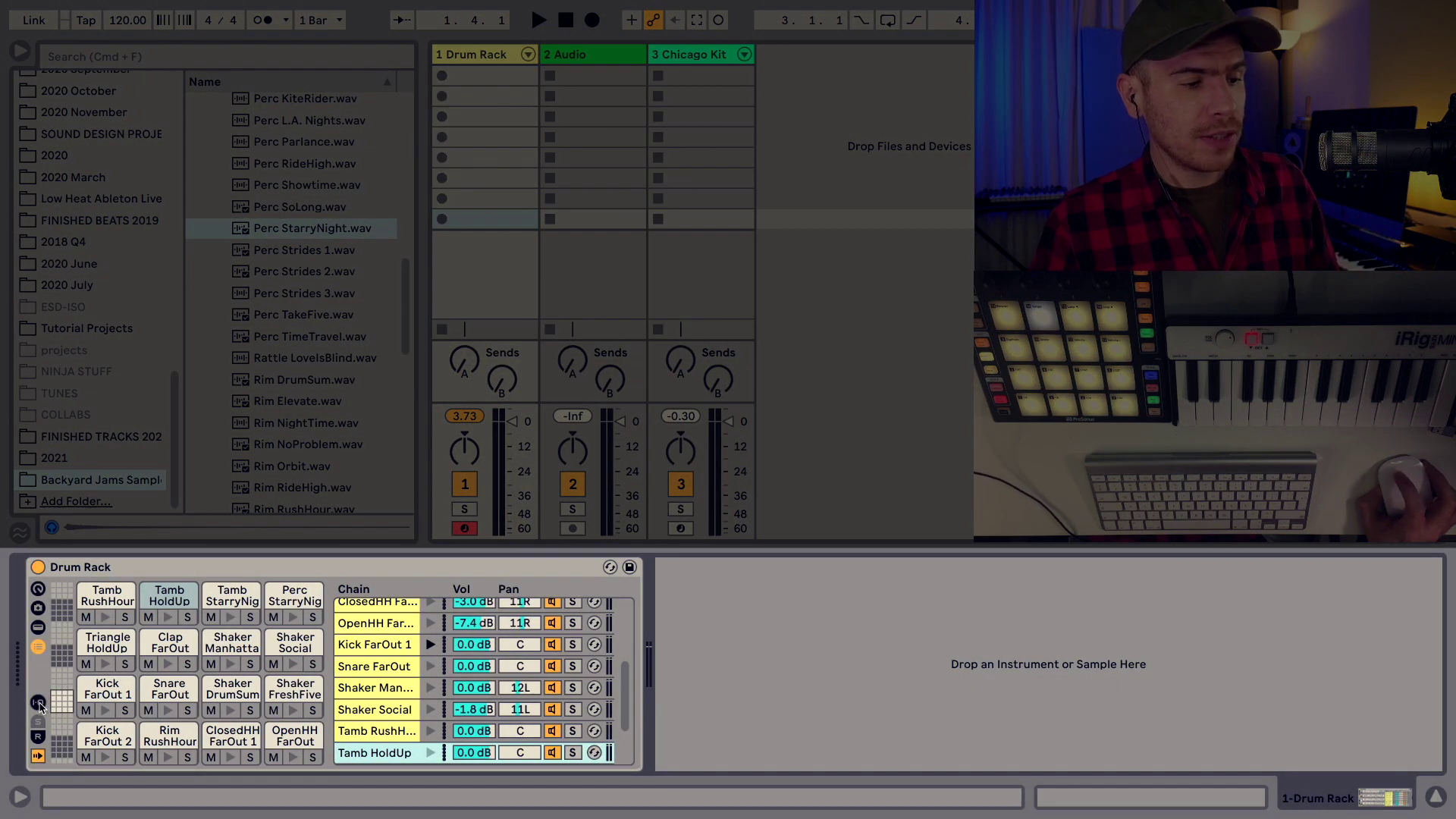
- Assign the ClosedHH and OpenHH chains to choke group 1, then audition Tamb HoldUp
left_click(38, 703)
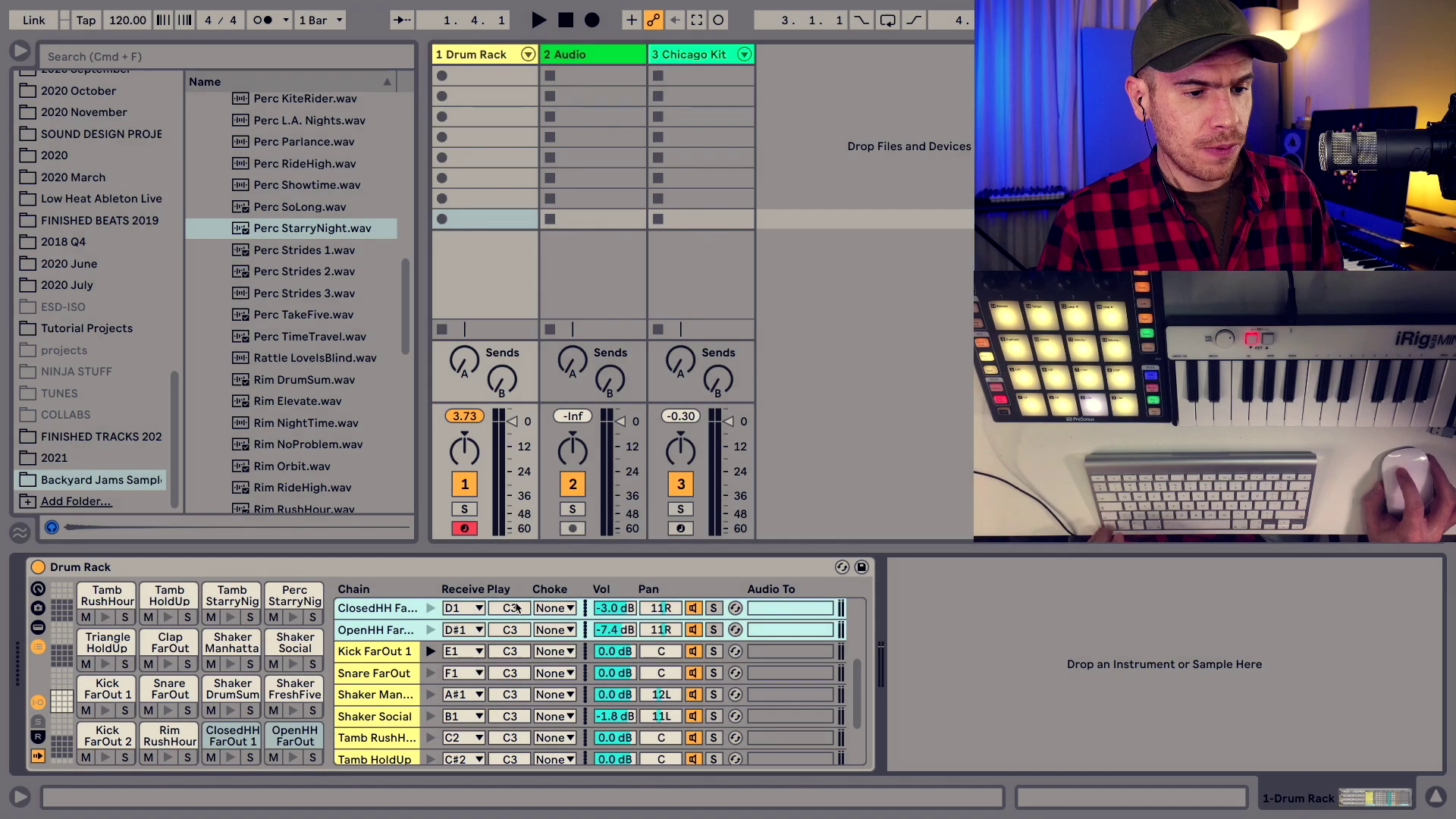
left_click(554, 608)
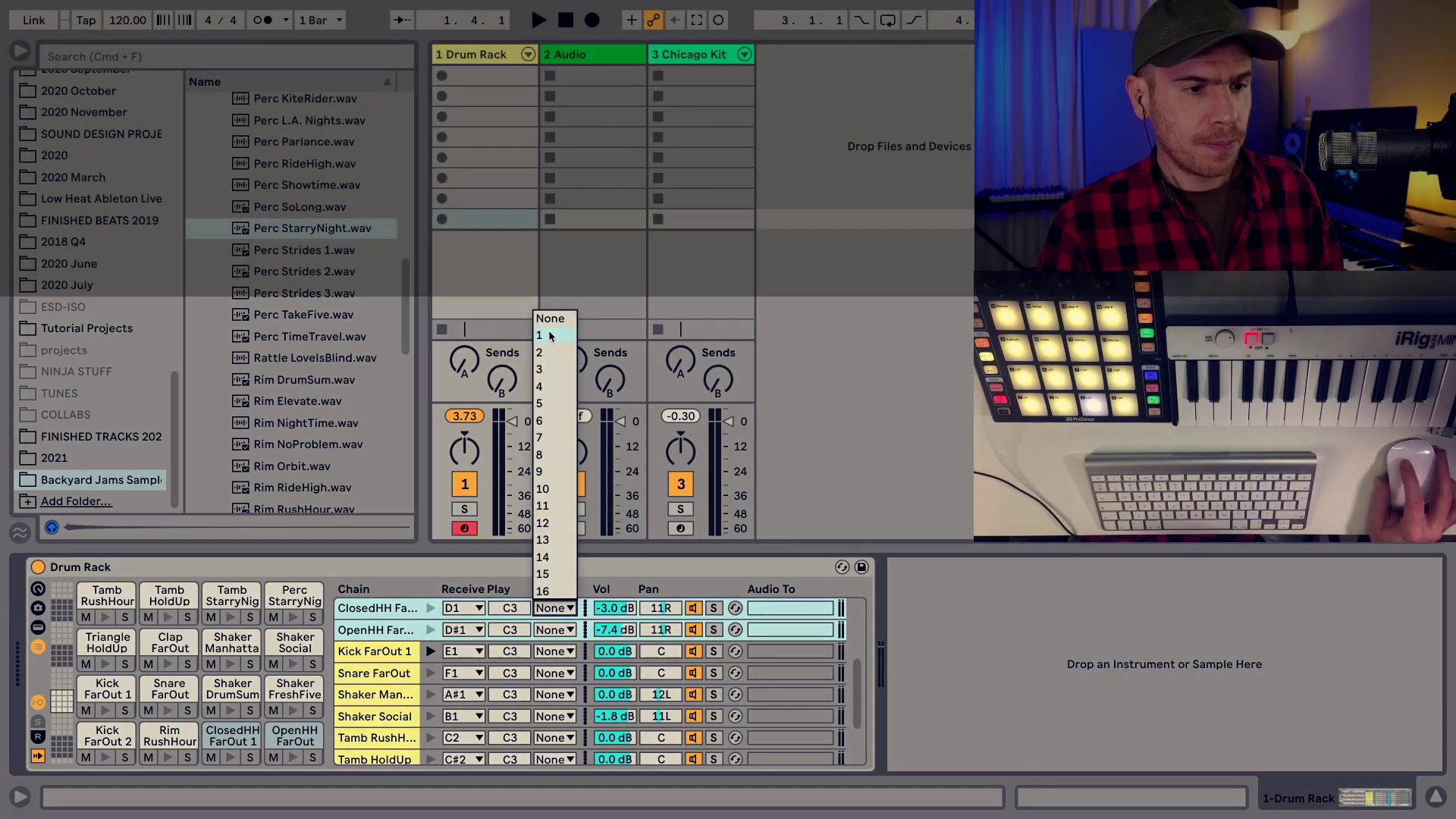
left_click(548, 335)
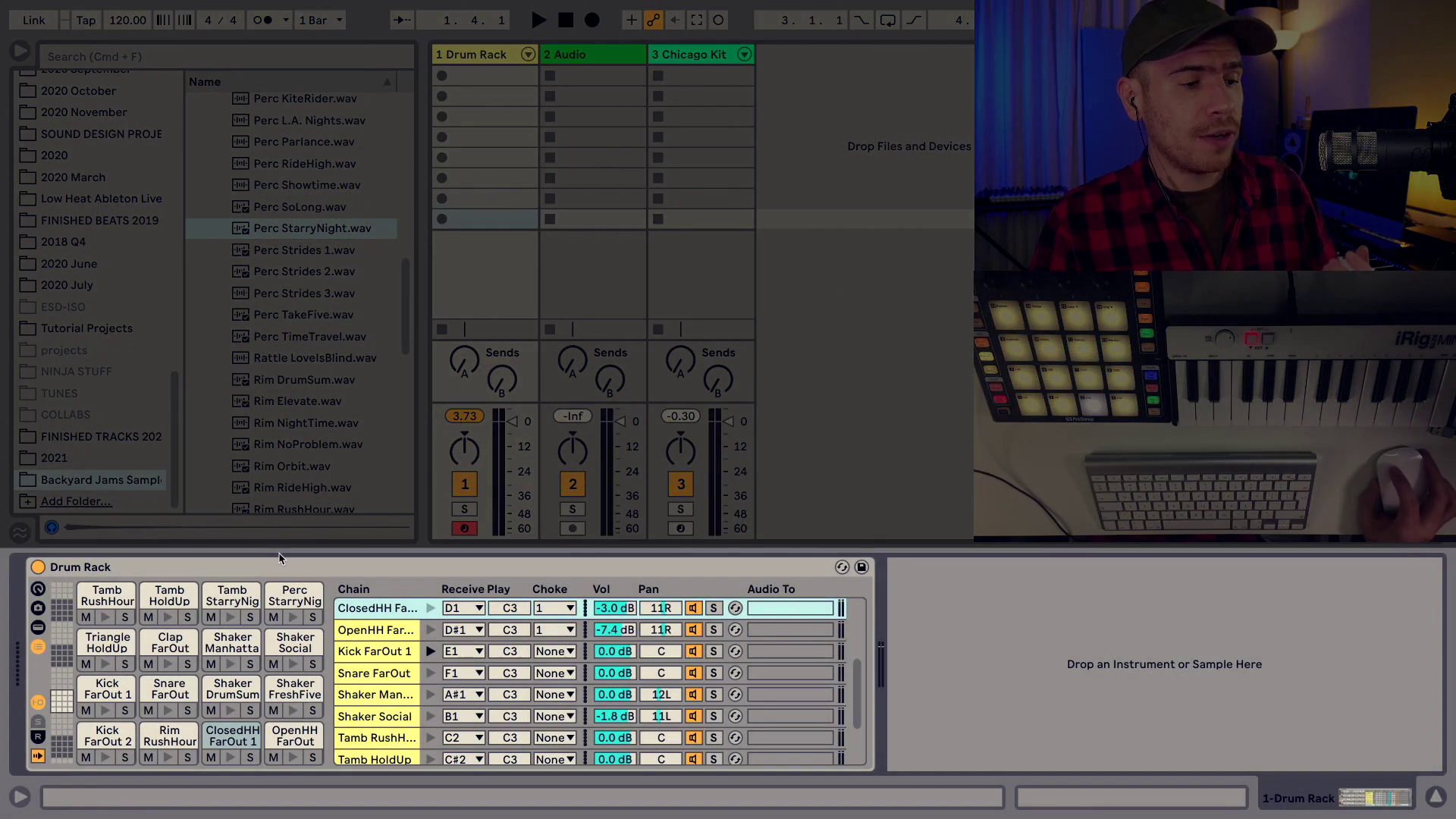
left_click(168, 618)
- Layer Tamb HoldUp onto Snare FarOut on pad F1 and name the chain 'Layered Snare'
left_click(171, 599)
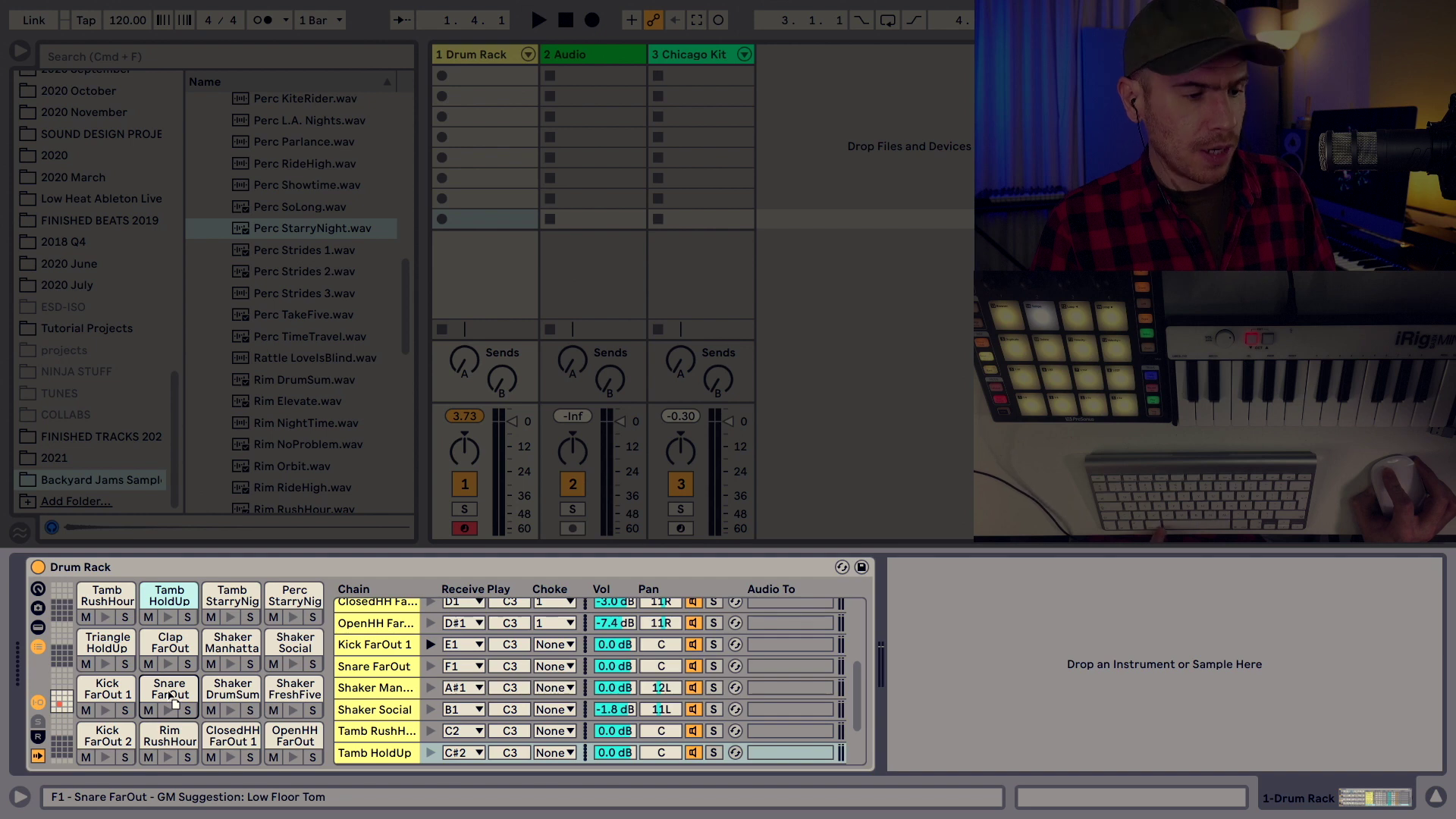
left_click_drag(170, 596, 171, 695)
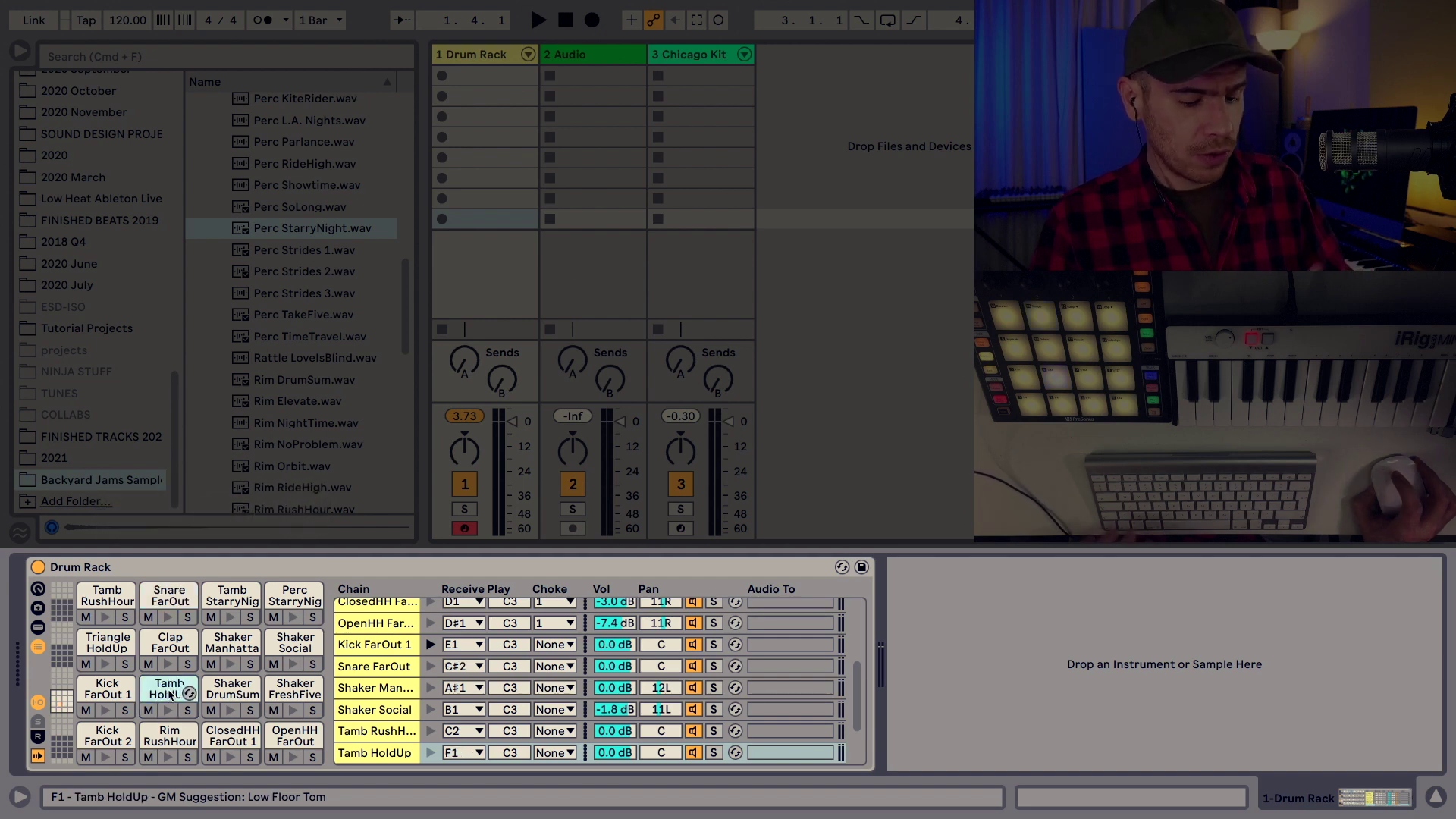
left_click_drag(170, 695, 170, 604)
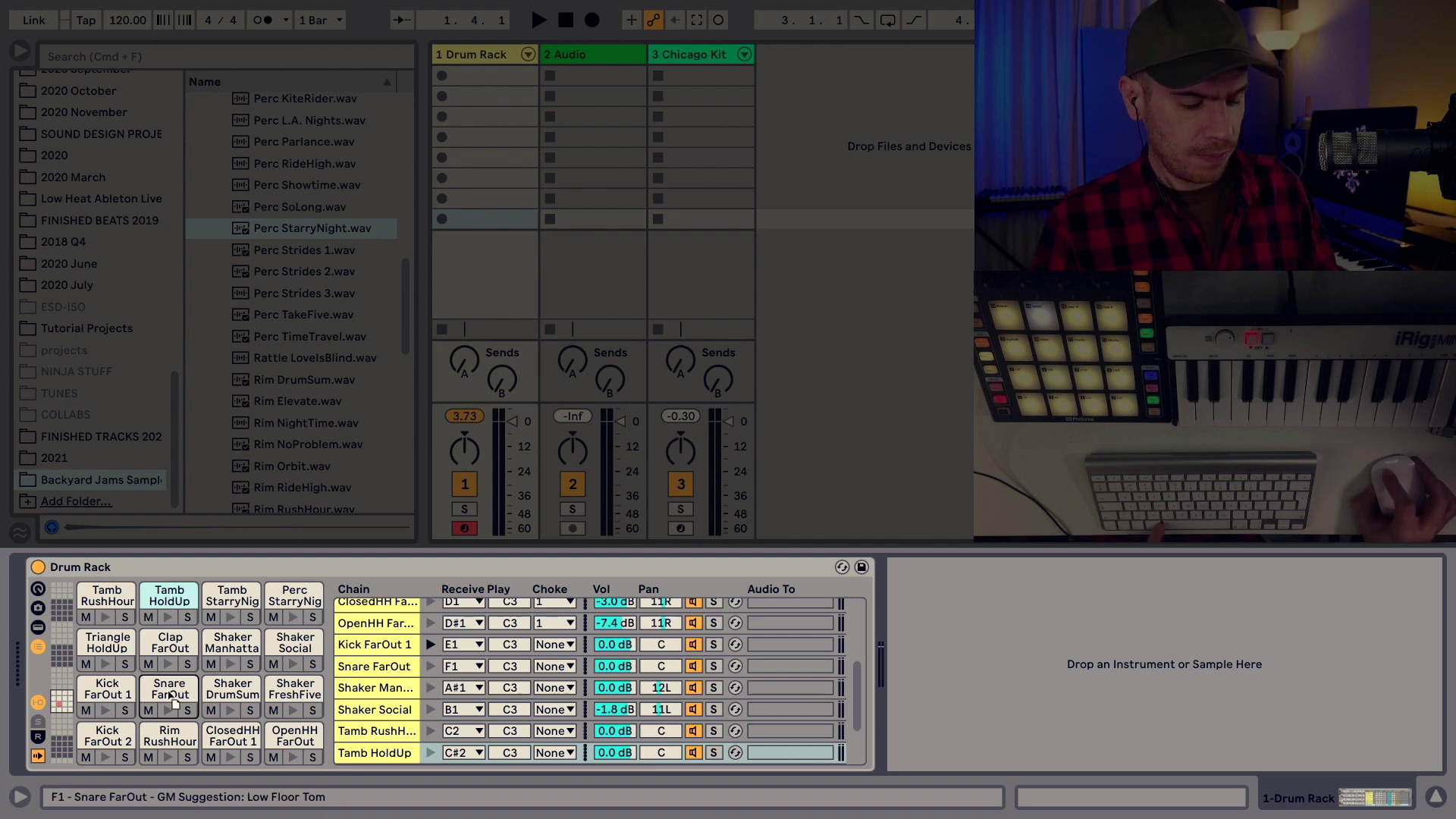
left_click_drag(170, 604, 170, 695)
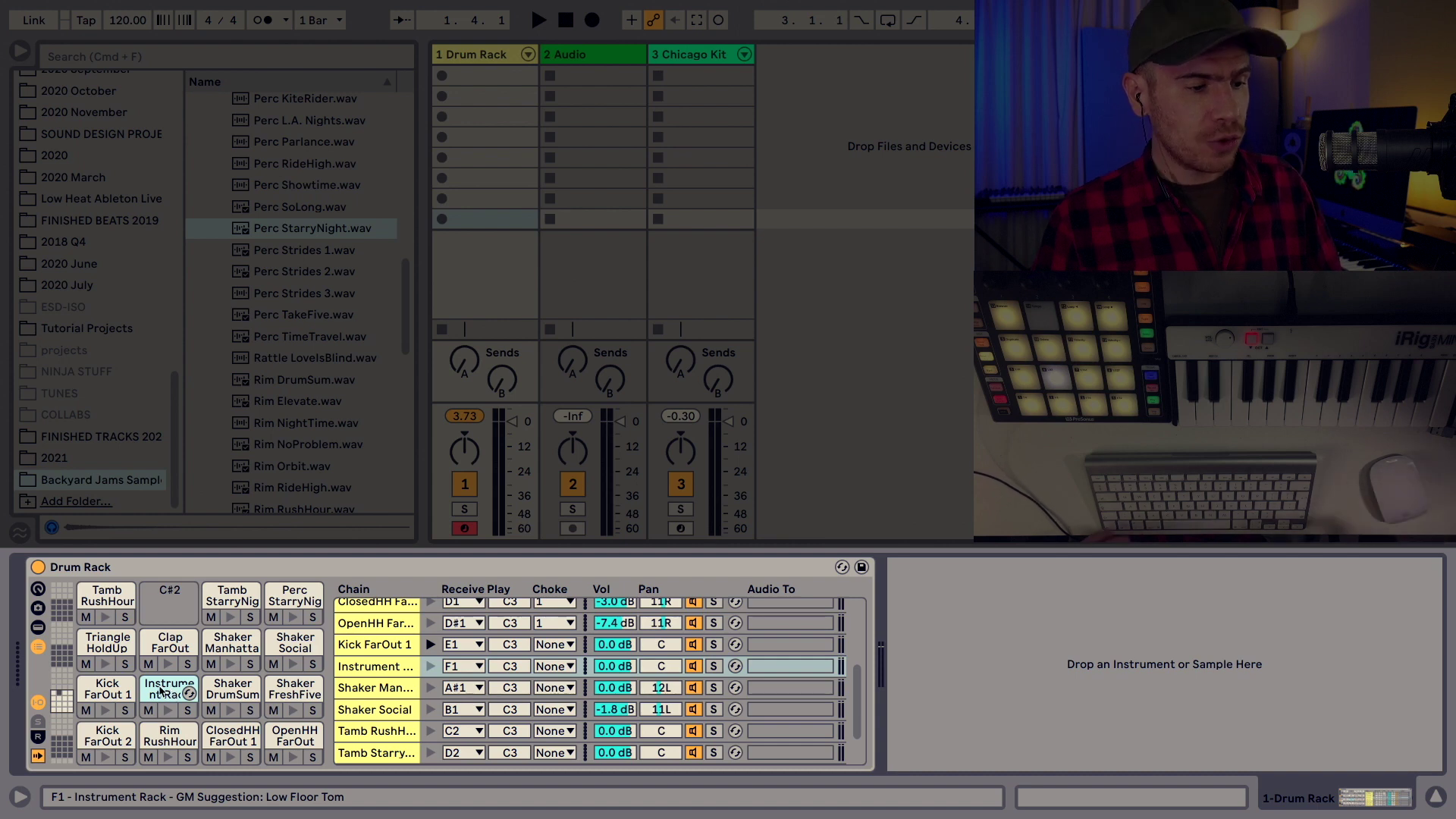
key("super+r")
type("LAyered Snare")
key("Return")
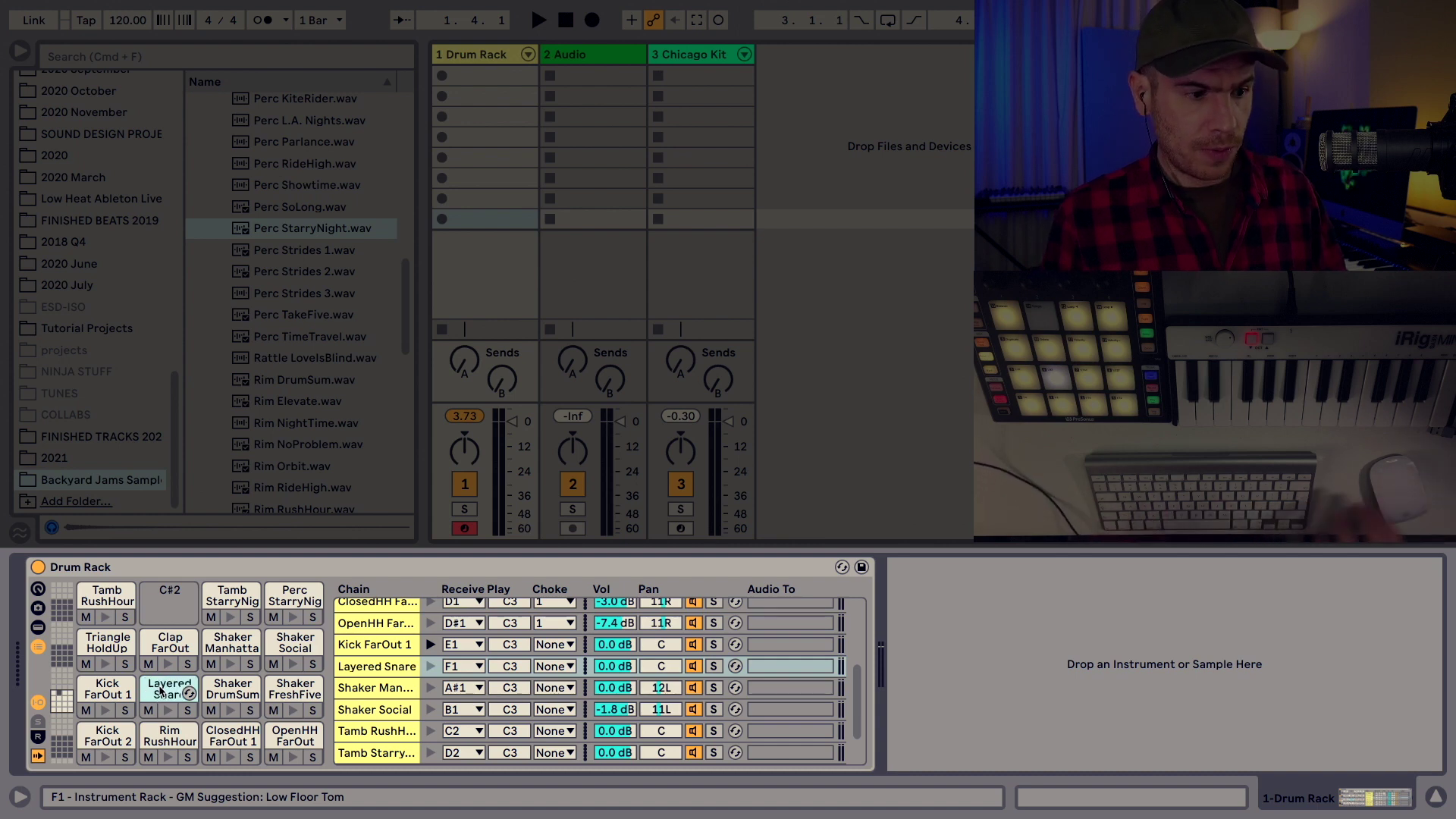
- Inspect the Snare FarOut and Tamb HoldUp layers inside the Layered Snare chain
left_click(374, 667)
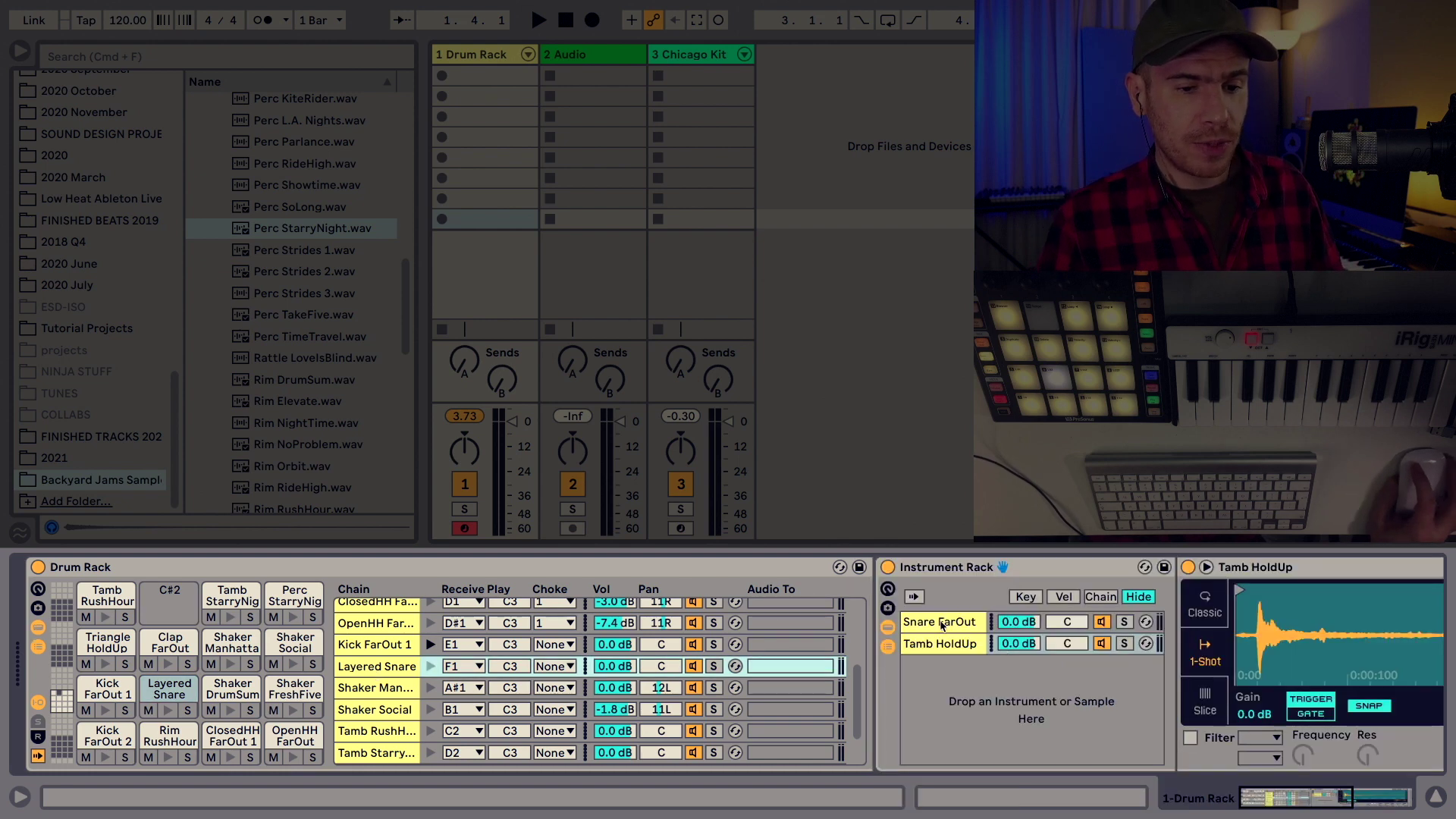
left_click(941, 625)
left_click(940, 644)
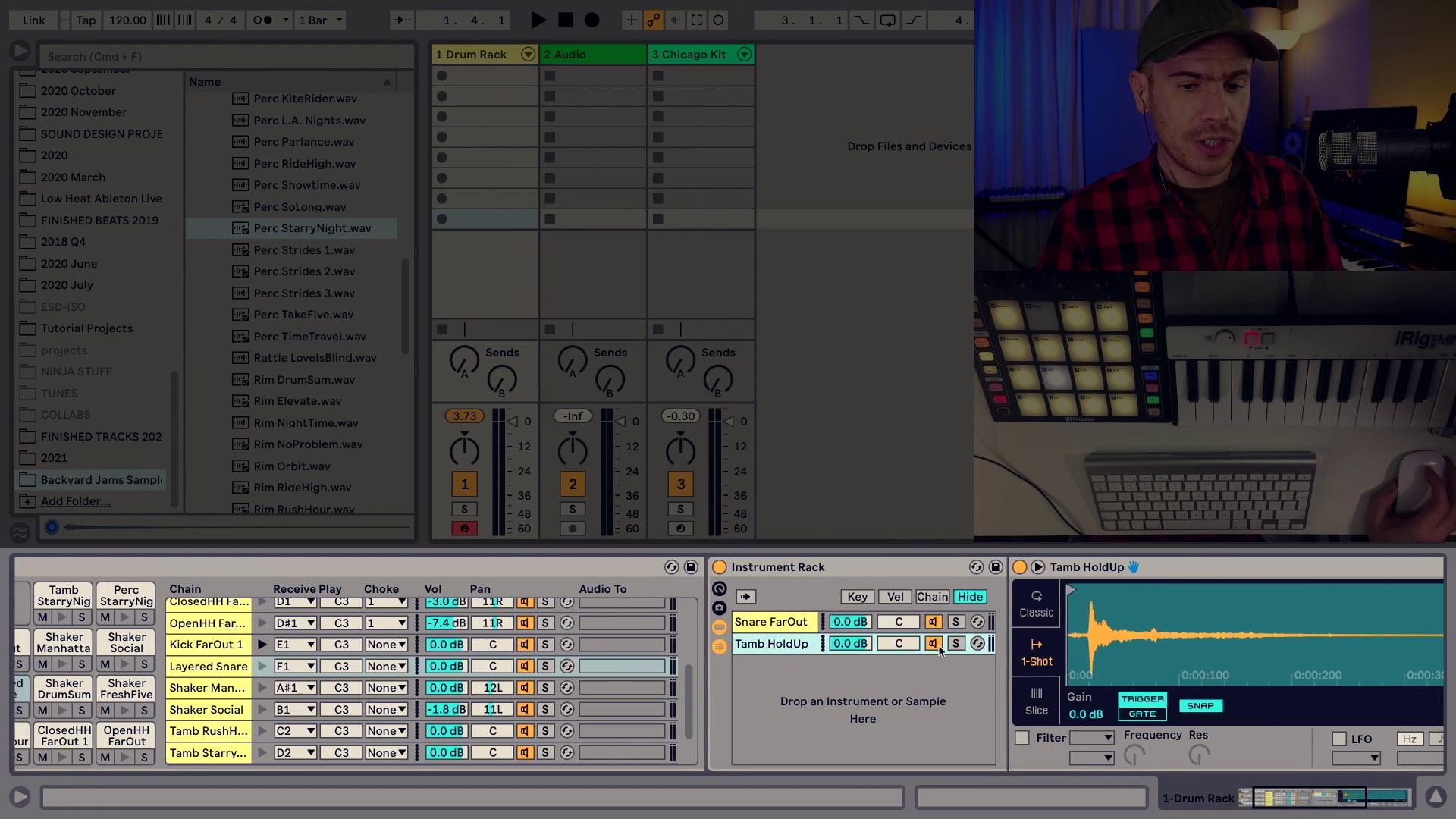
left_click(781, 622)
left_click(773, 644)
left_click(779, 624)
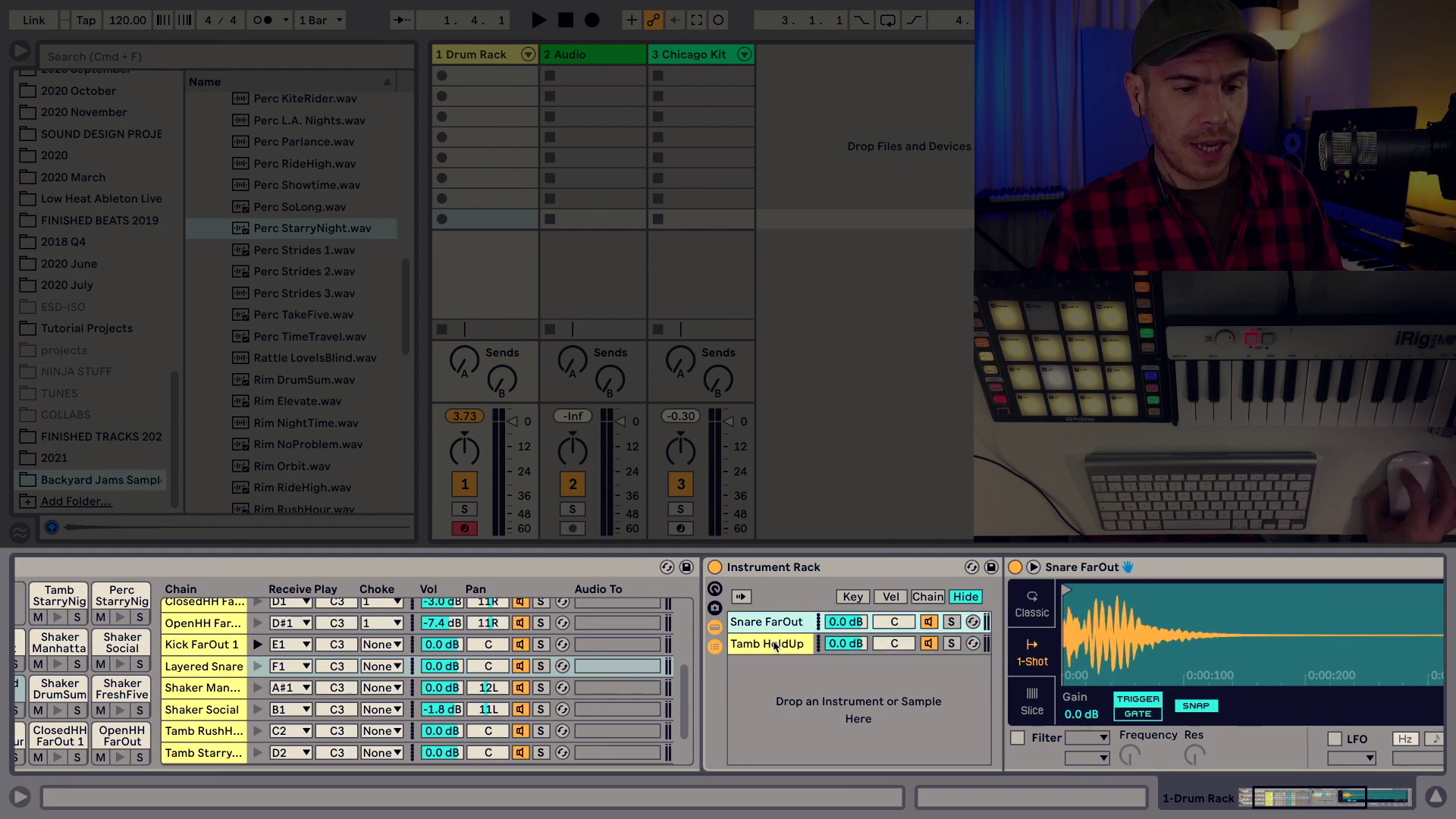
left_click(773, 645)
left_click(779, 623)
scroll(173, 665, "up", 5)
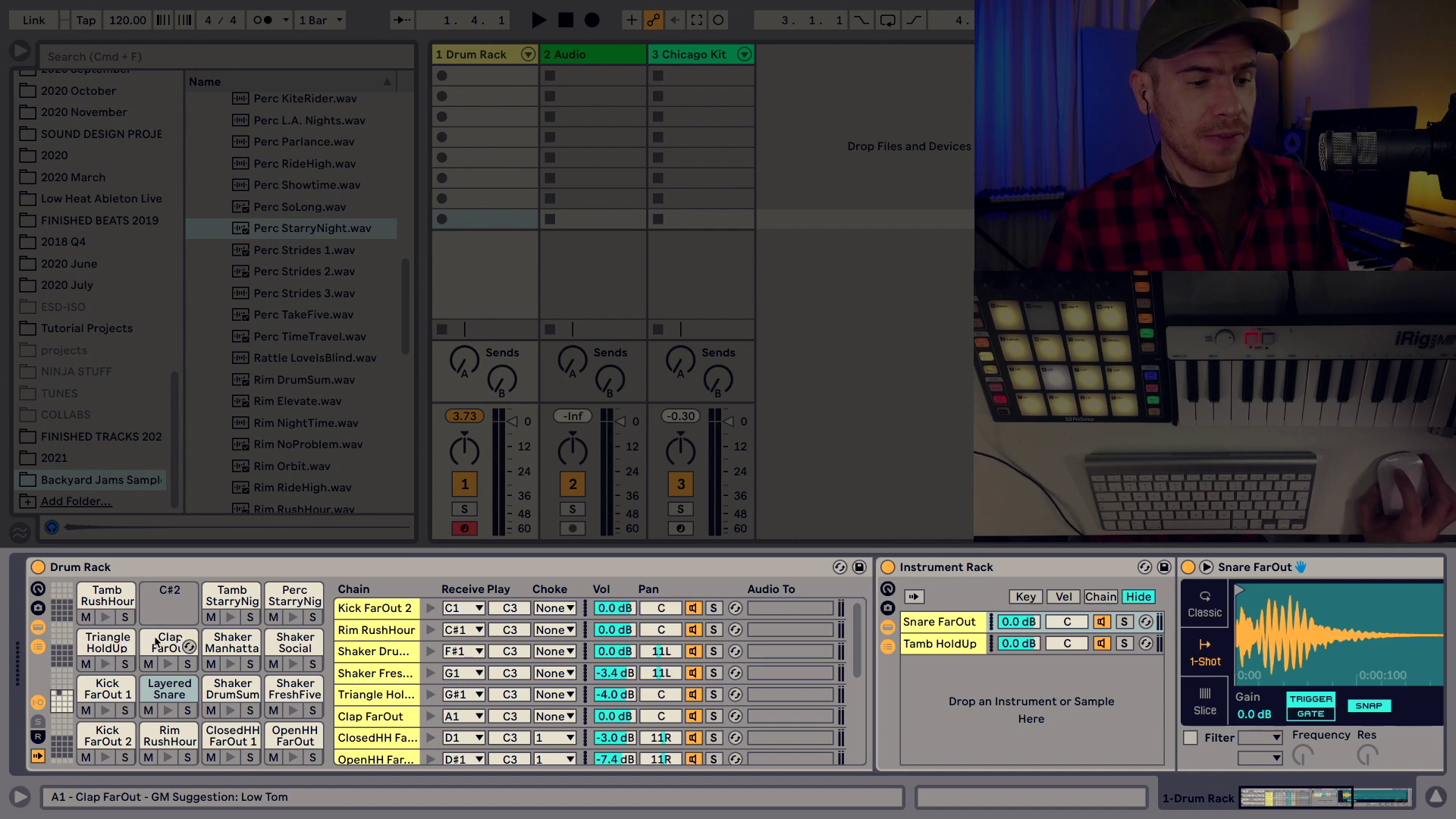
- Hide the nested chain devices and reveal the Drum Rack's empty return chains section
left_click(37, 628)
left_click(37, 628)
left_click(37, 628)
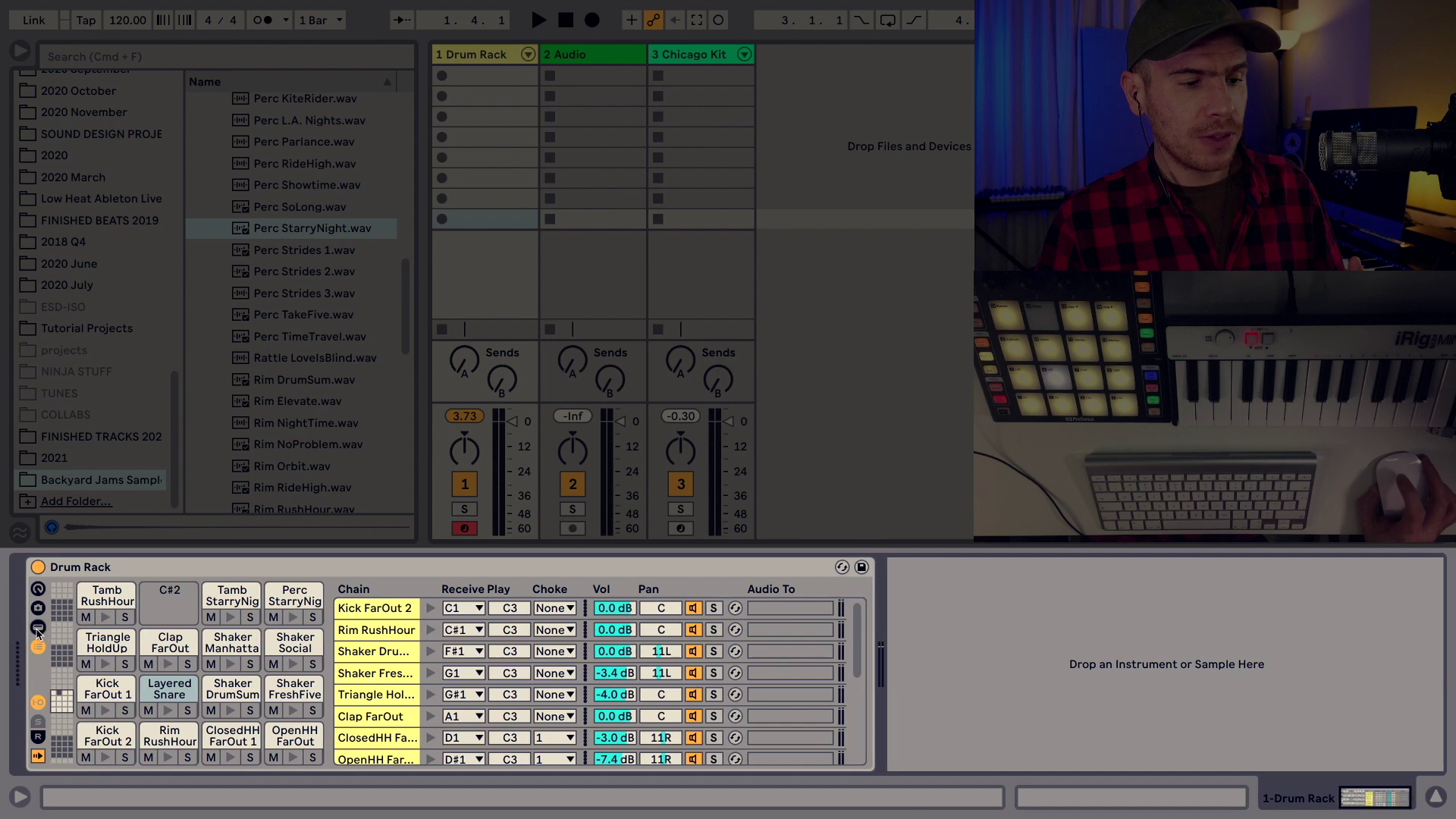
left_click(382, 615)
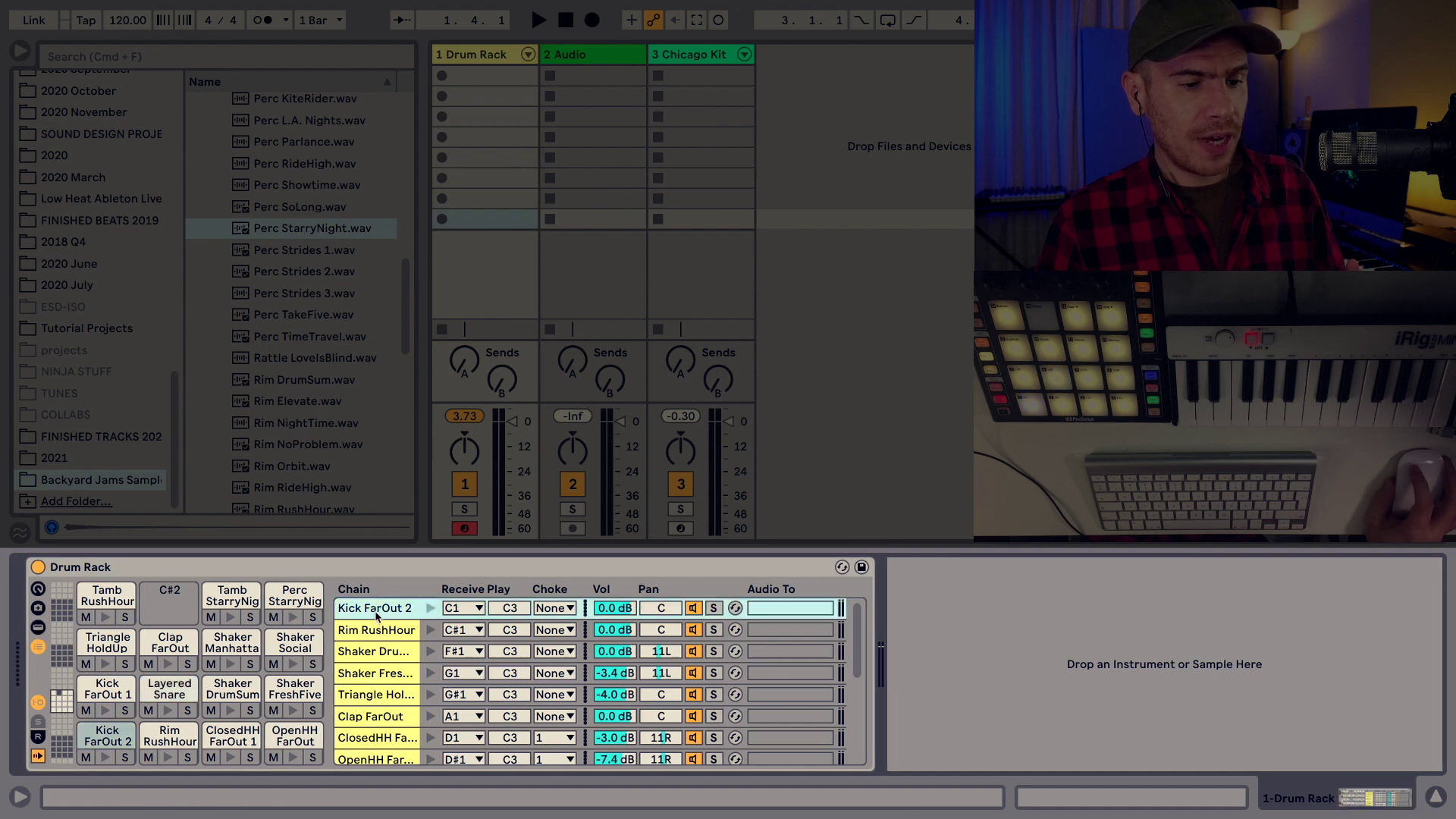
left_click(37, 628)
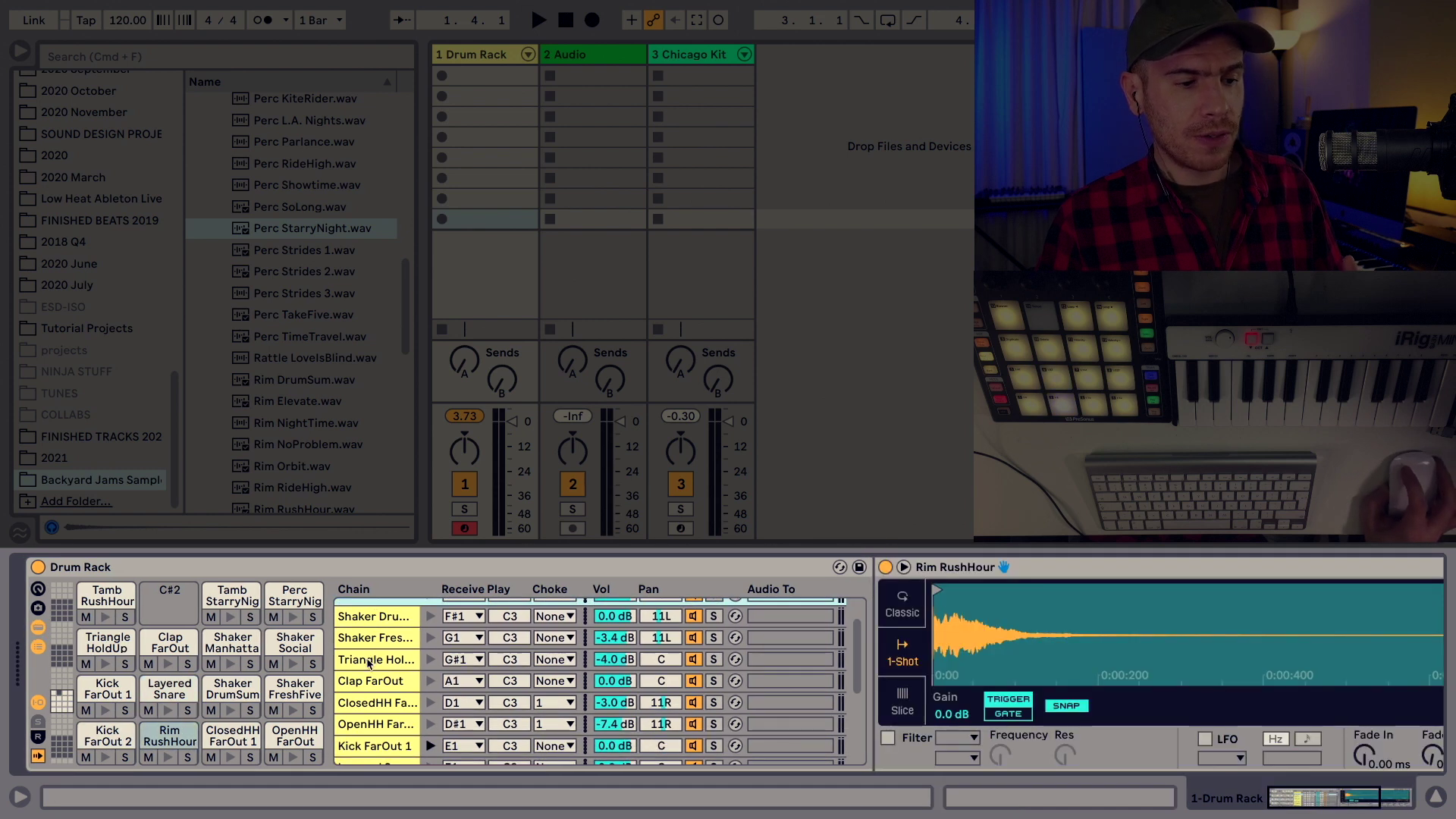
left_click(369, 662)
left_click(371, 680)
left_click(371, 702)
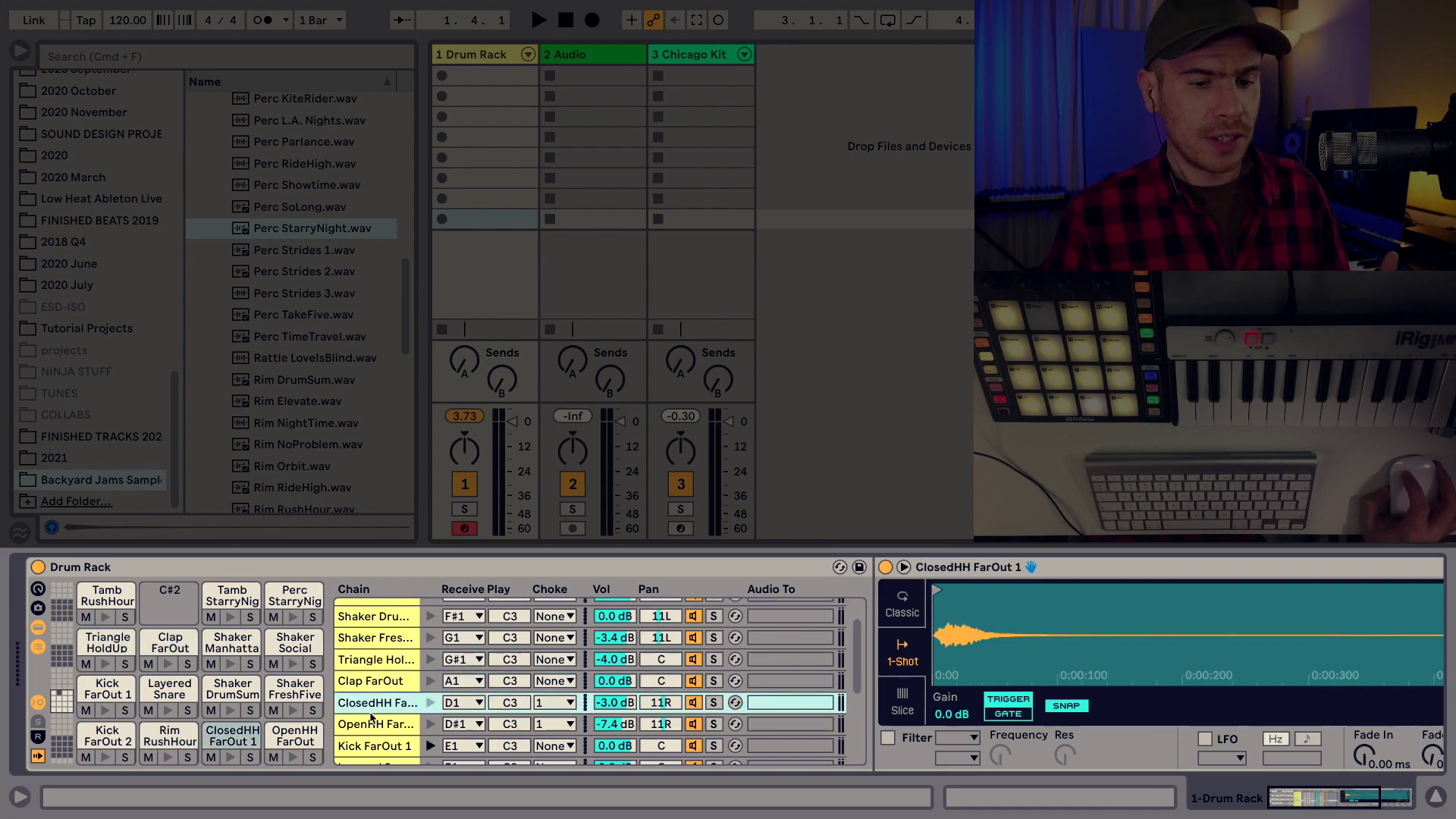
scroll(378, 685, "up", 2)
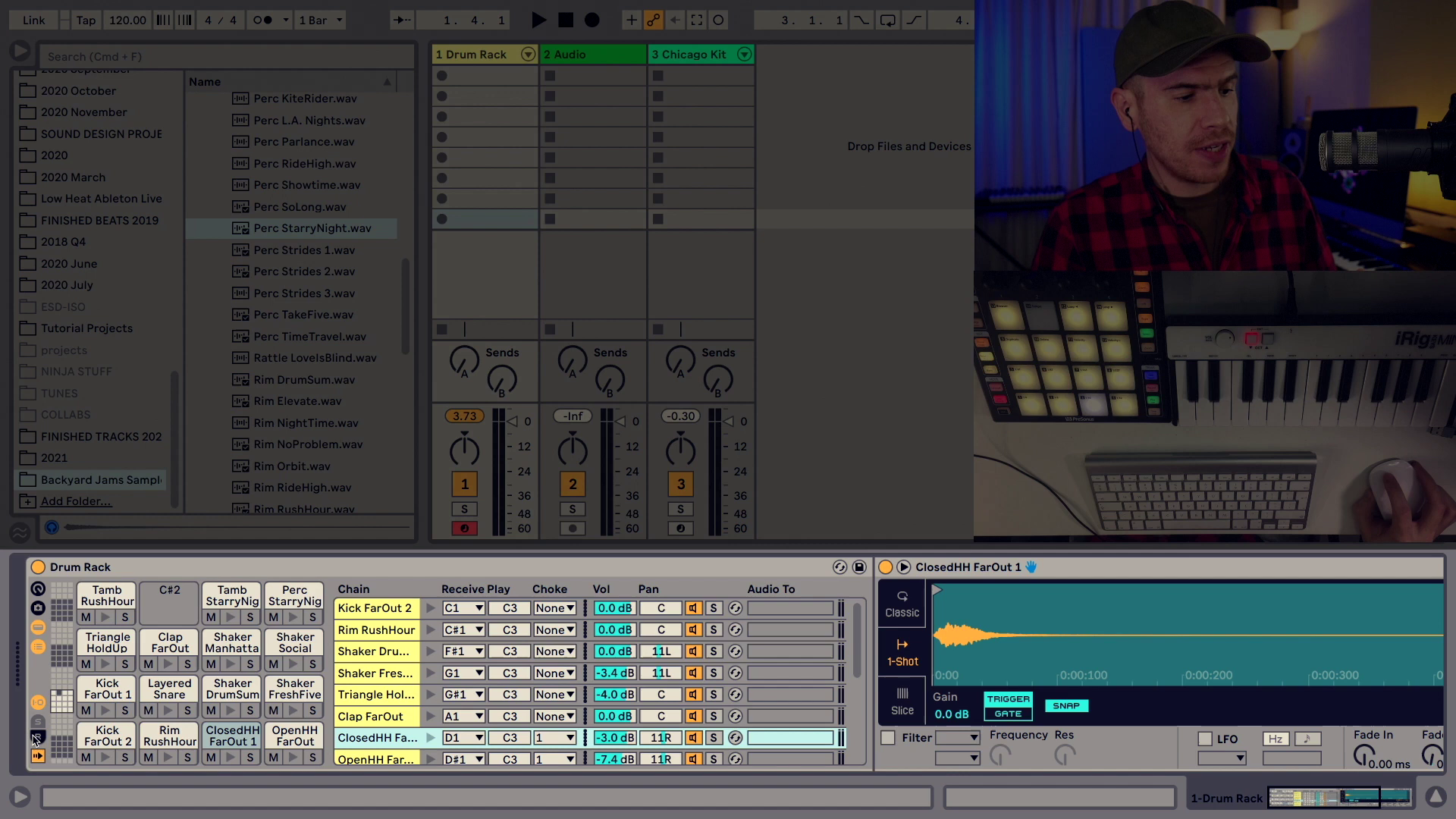
left_click(37, 736)
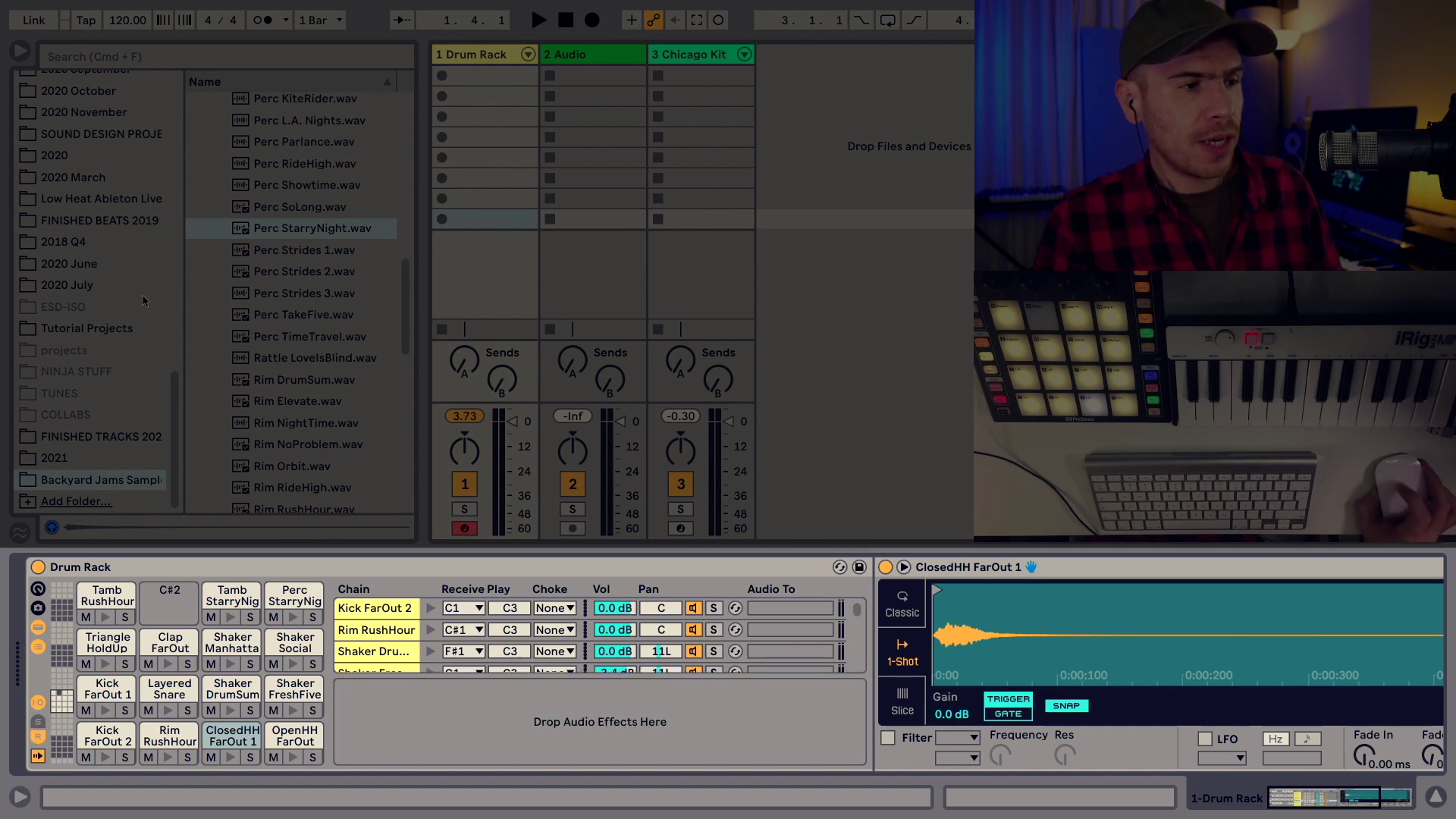
- Add Hybrid Reverb as a Drum Rack return chain and set its Dry/Wet to 100%
scroll(148, 297, "up", 10)
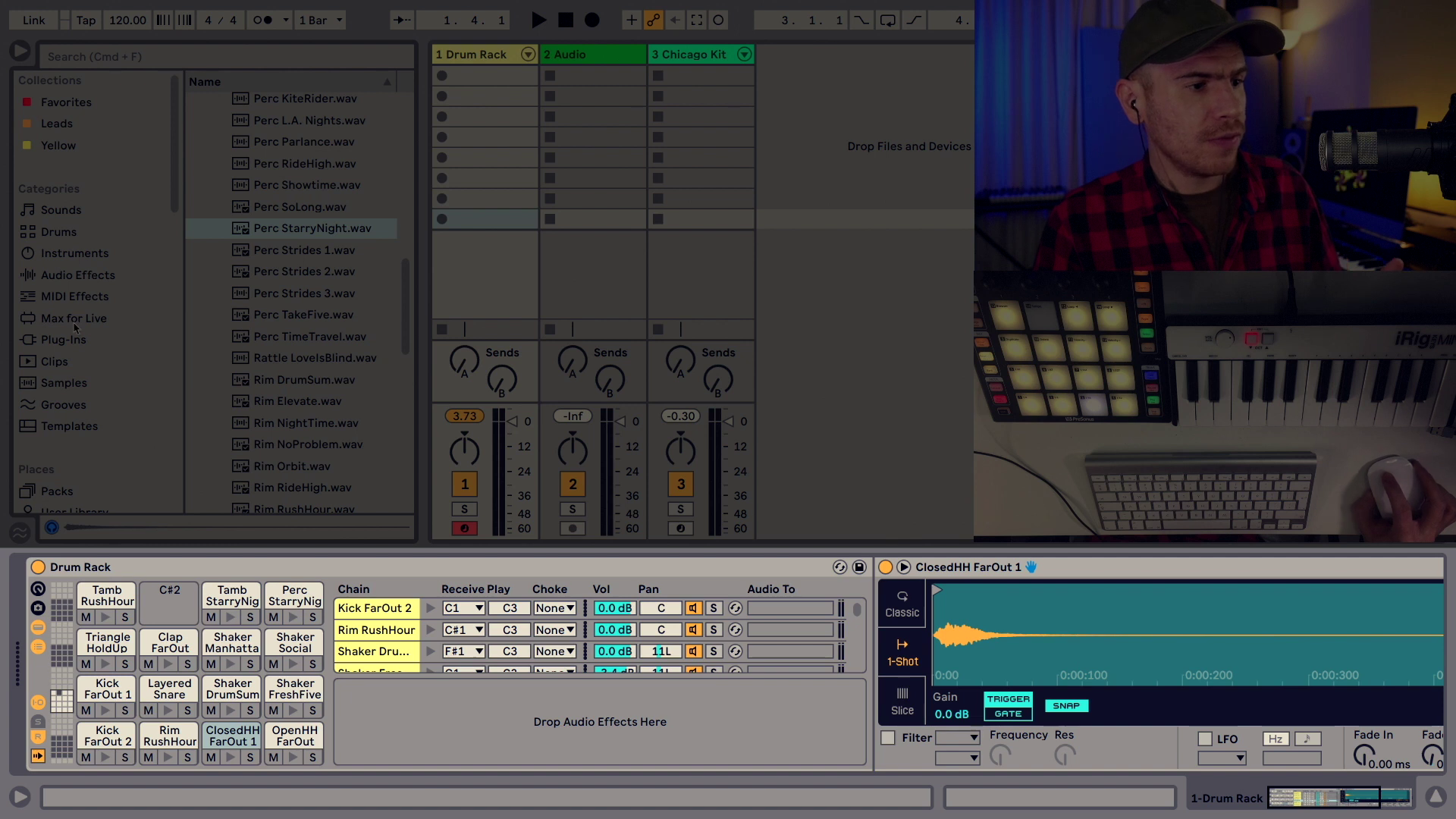
left_click(76, 275)
scroll(227, 303, "down", 5)
left_click(195, 132)
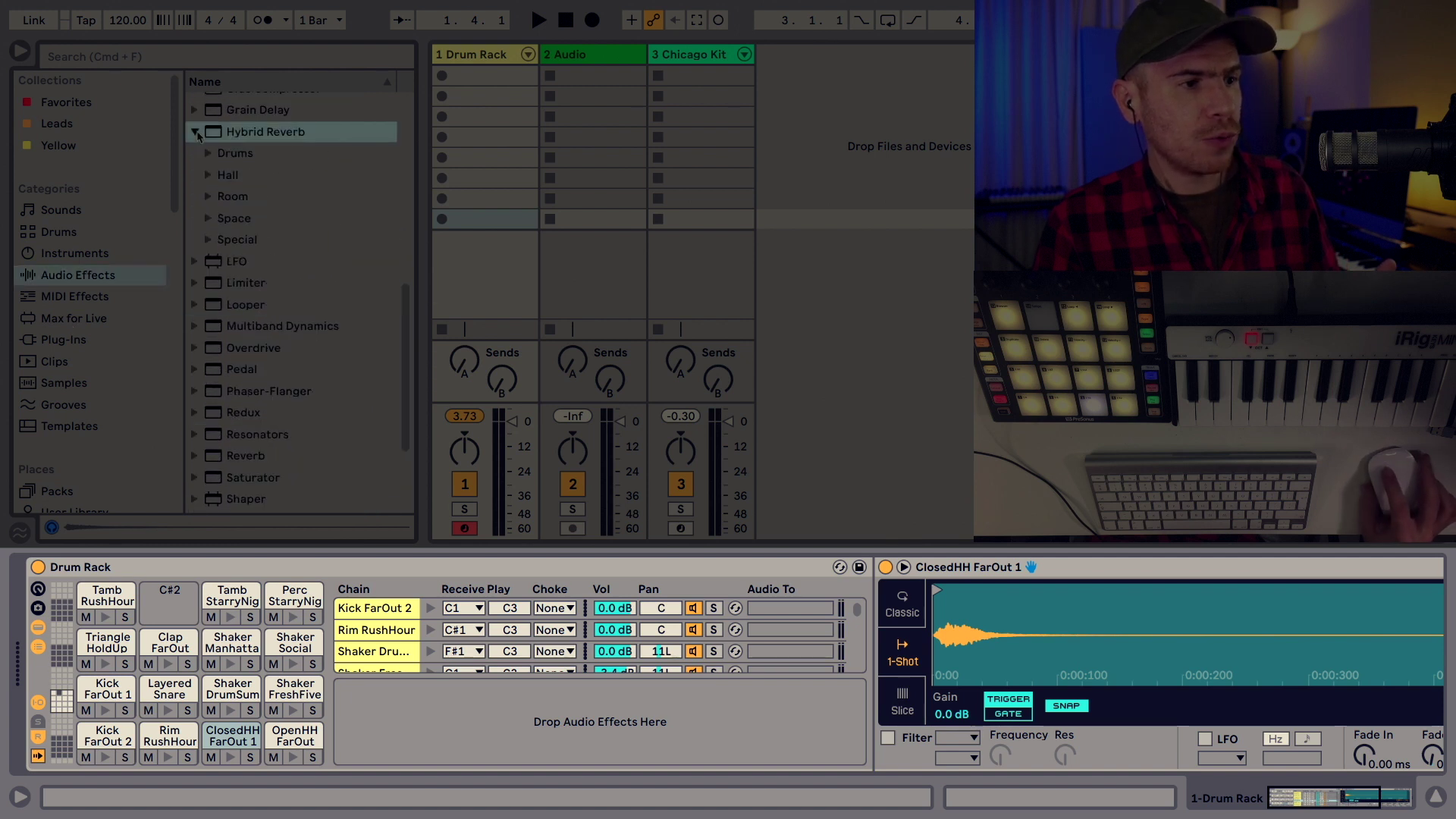
left_click_drag(241, 134, 482, 728)
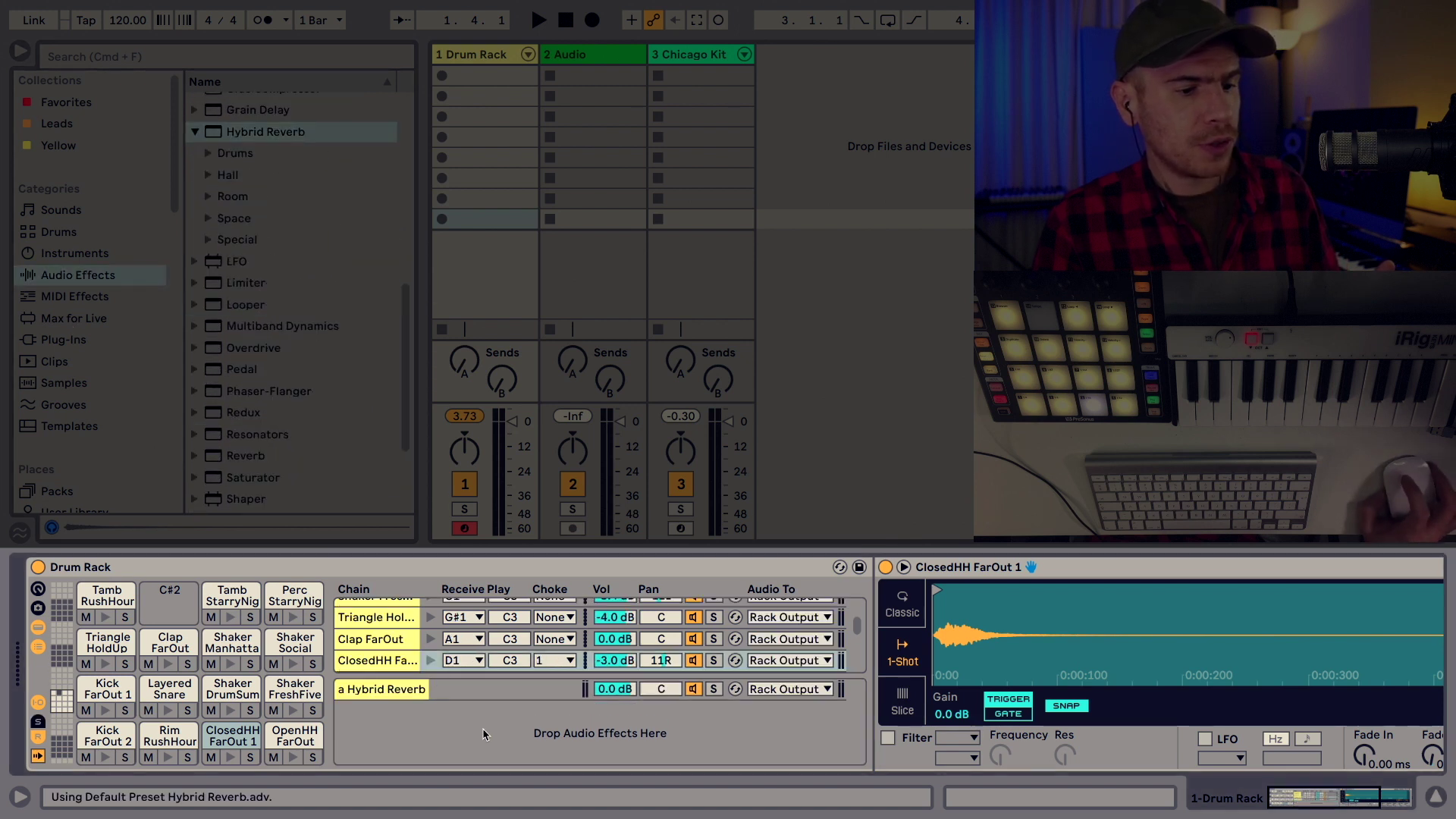
left_click(391, 692)
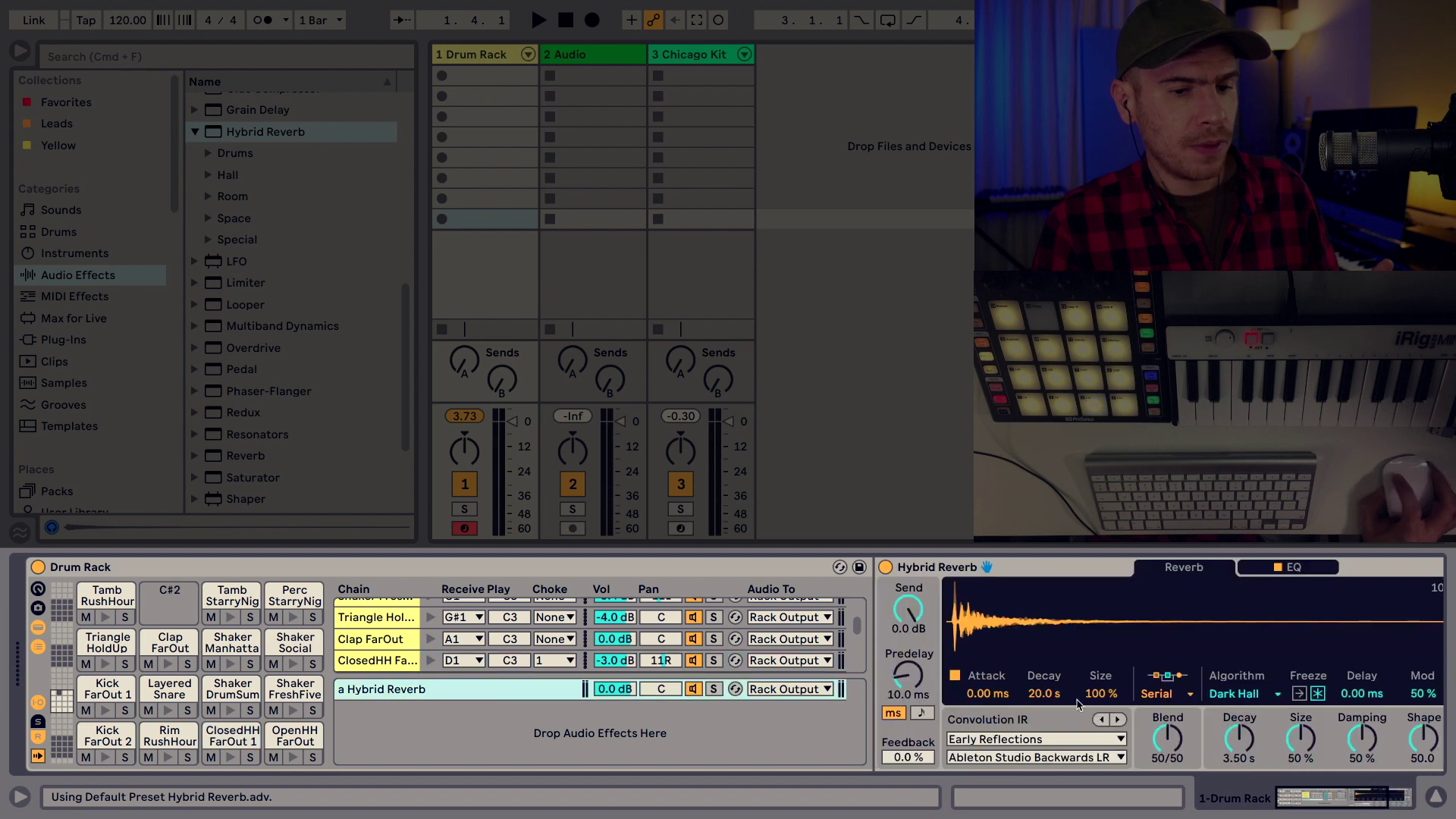
left_click_drag(1270, 746, 1270, 705)
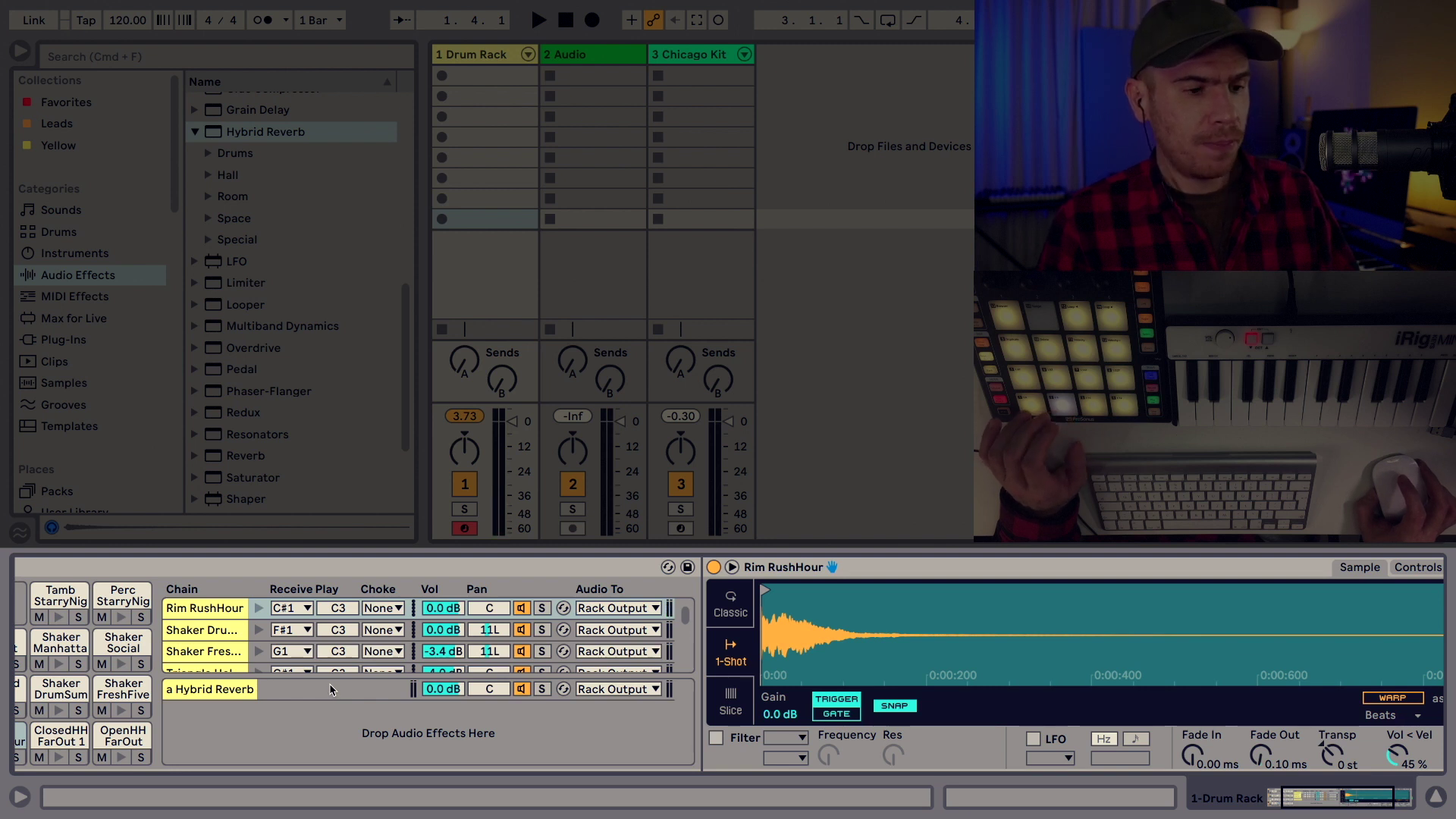
scroll(329, 684, "left", 5)
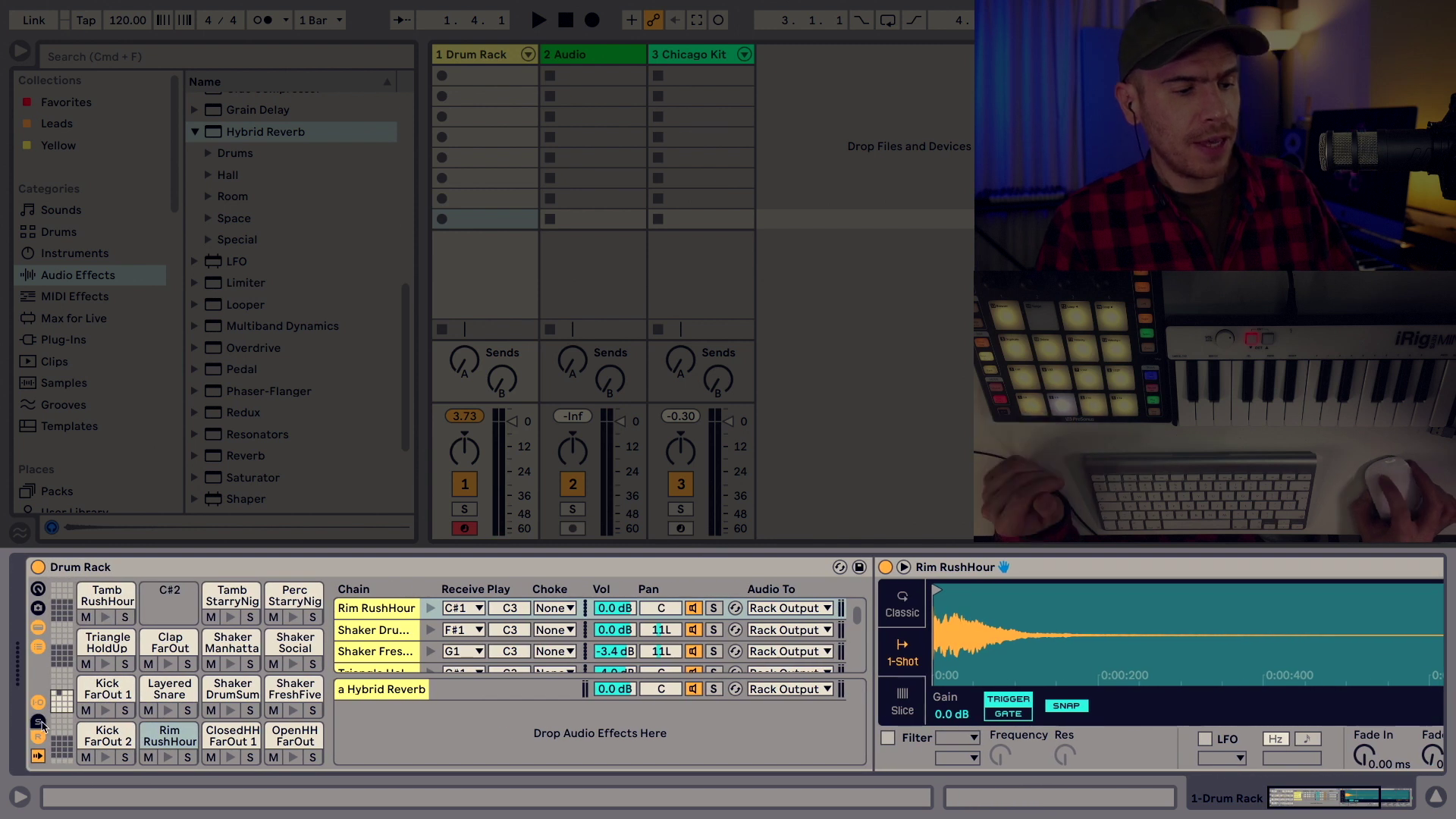
- Set reverb sends: a trace on Rim RushHour, Clap FarOut -32.5 dB, Triangle HoldUp -17.0 dB
left_click(37, 722)
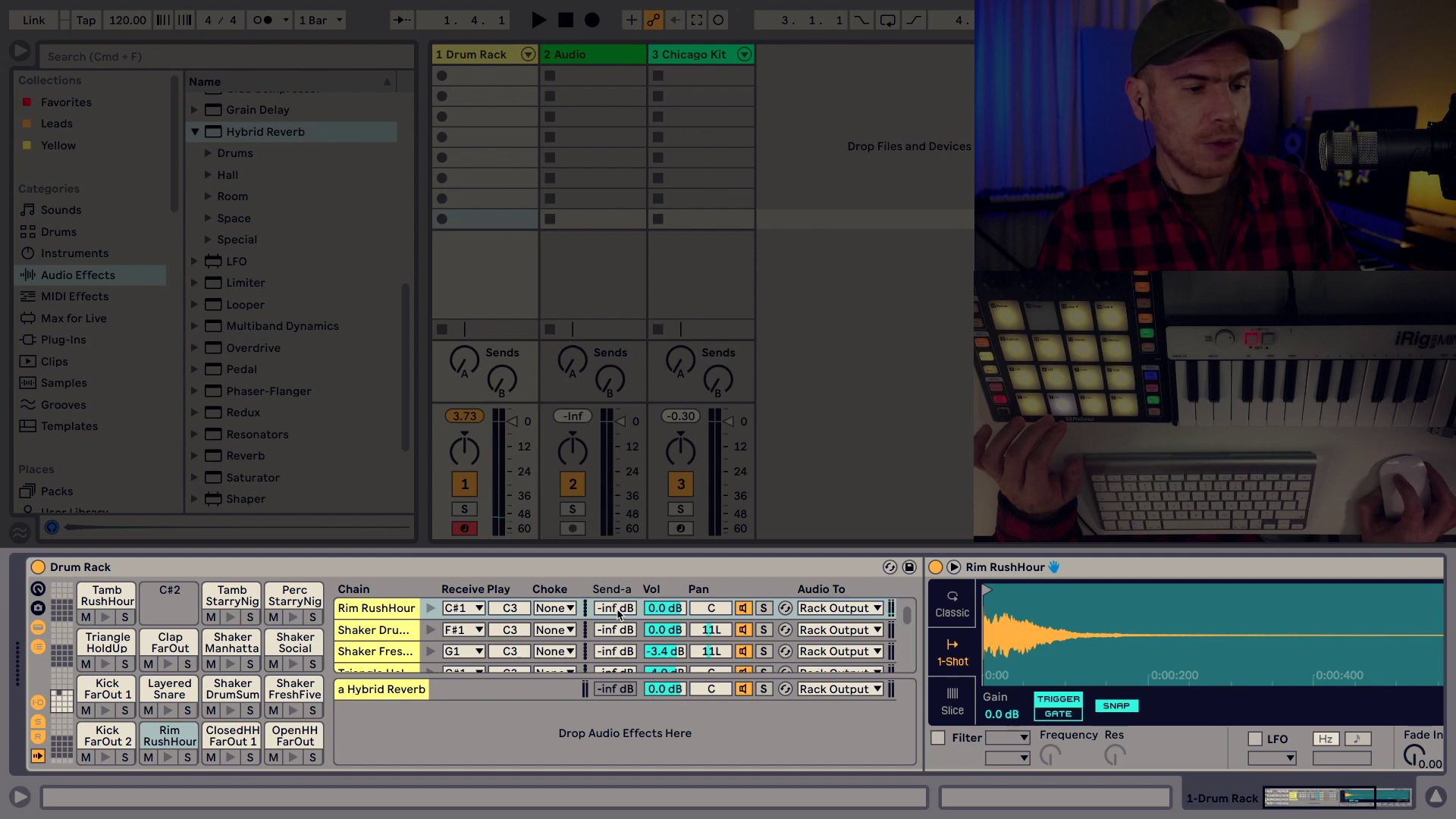
left_click_drag(619, 613, 619, 598)
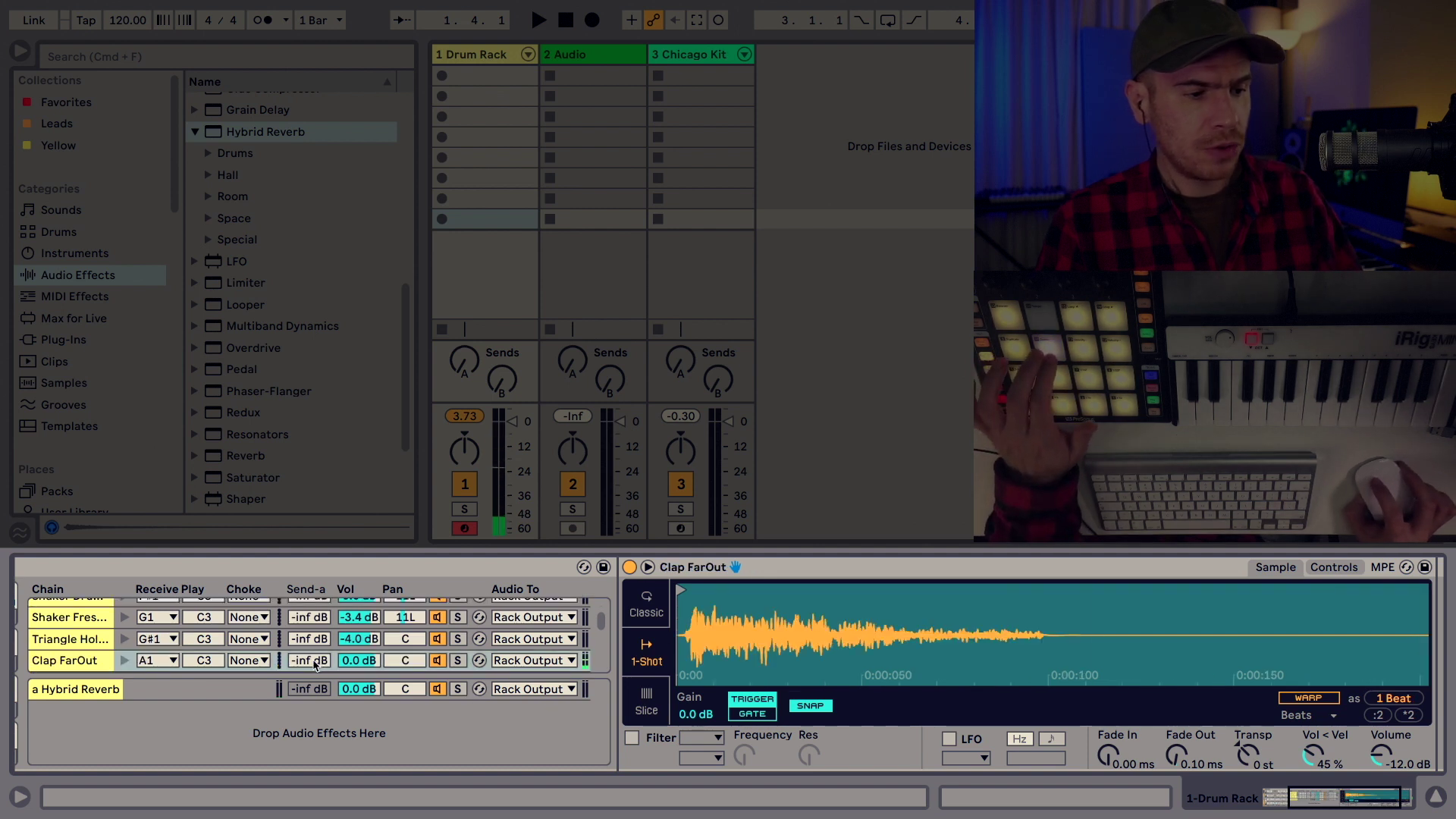
left_click_drag(316, 664, 316, 655)
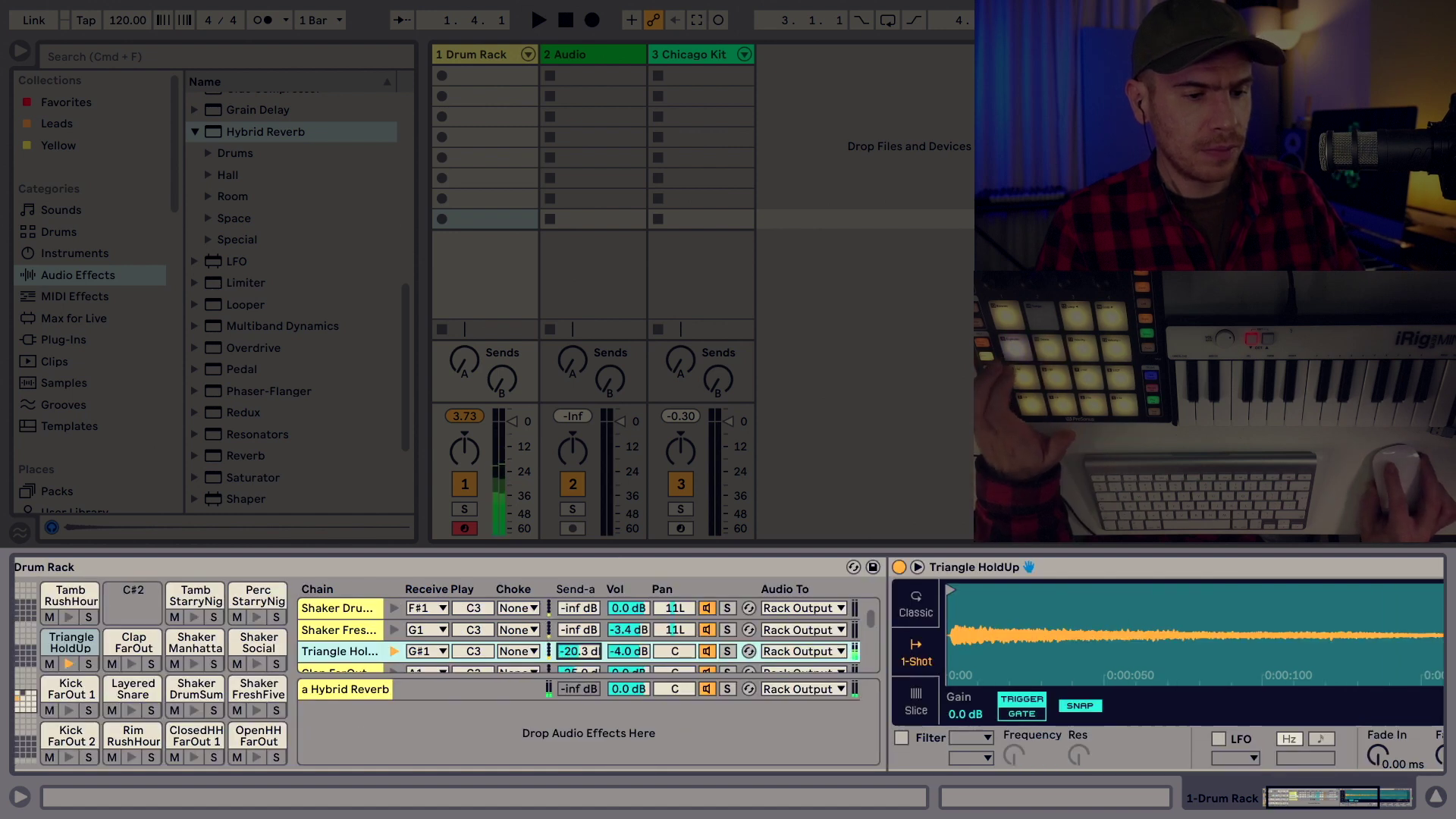
left_click_drag(579, 650, 579, 645)
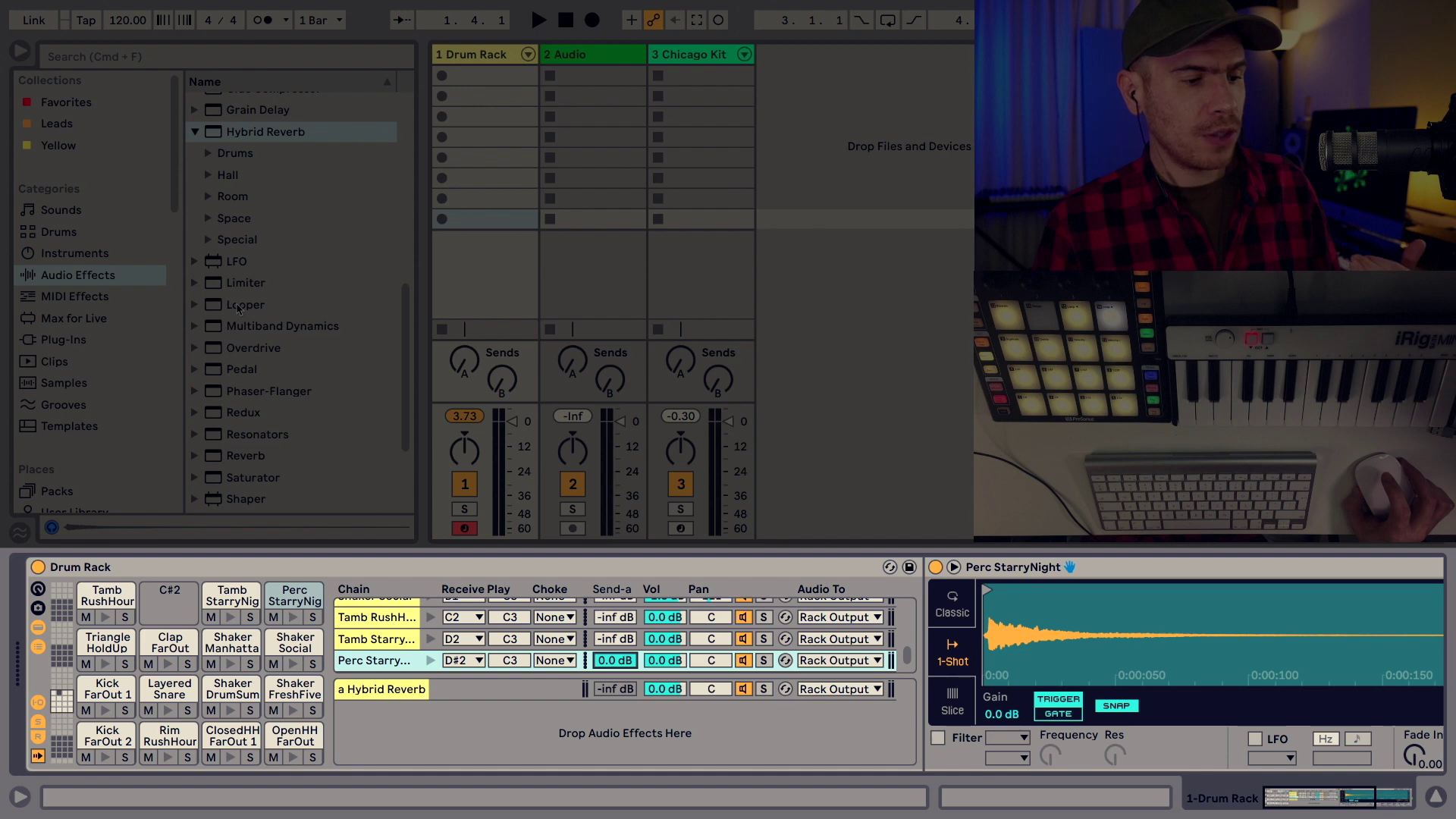
- Insert Phaser-Flanger after the Triangle HoldUp sample and switch it to Flanger mode
scroll(238, 308, "down", 5)
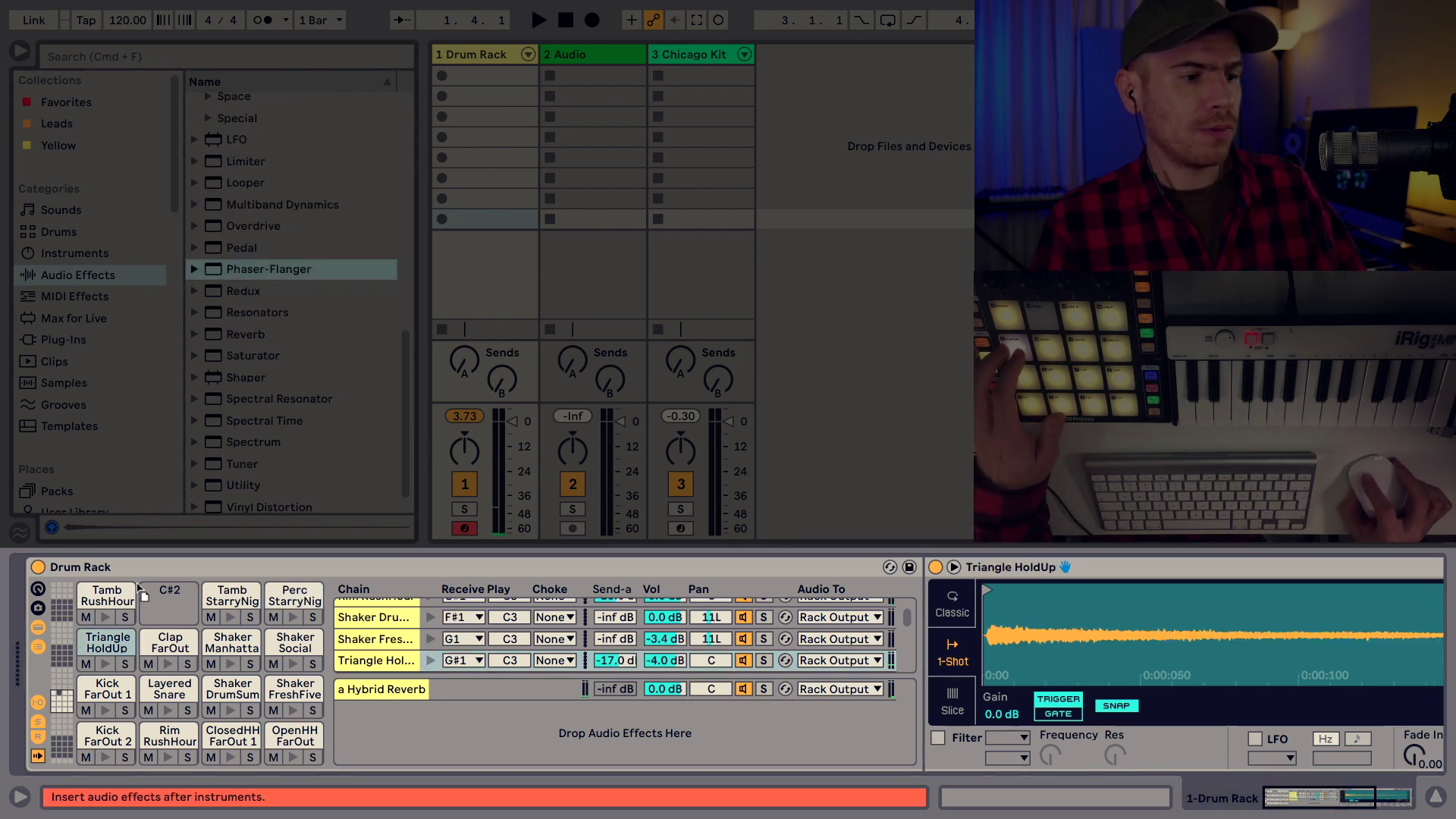
key("Return")
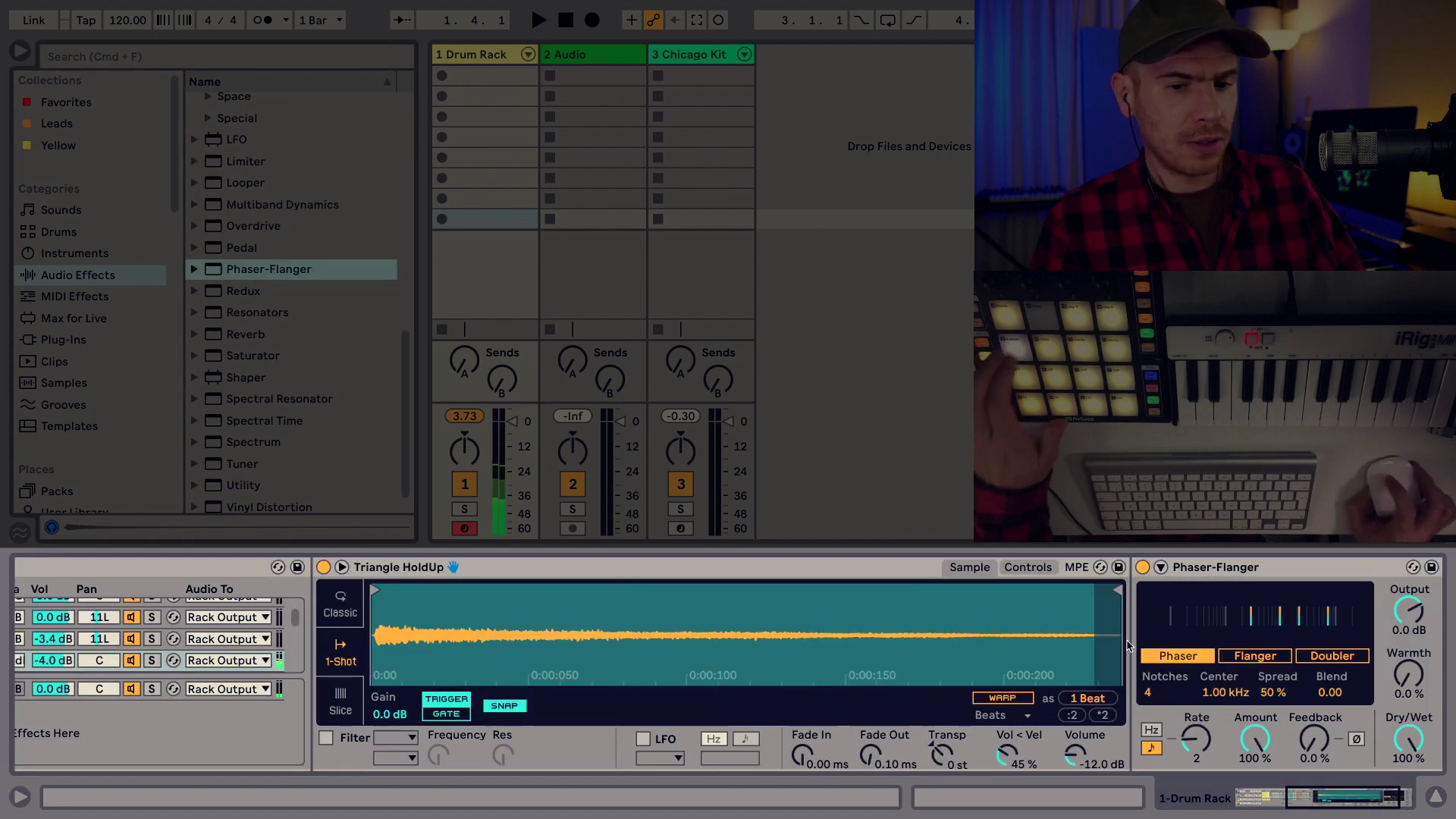
left_click(1262, 656)
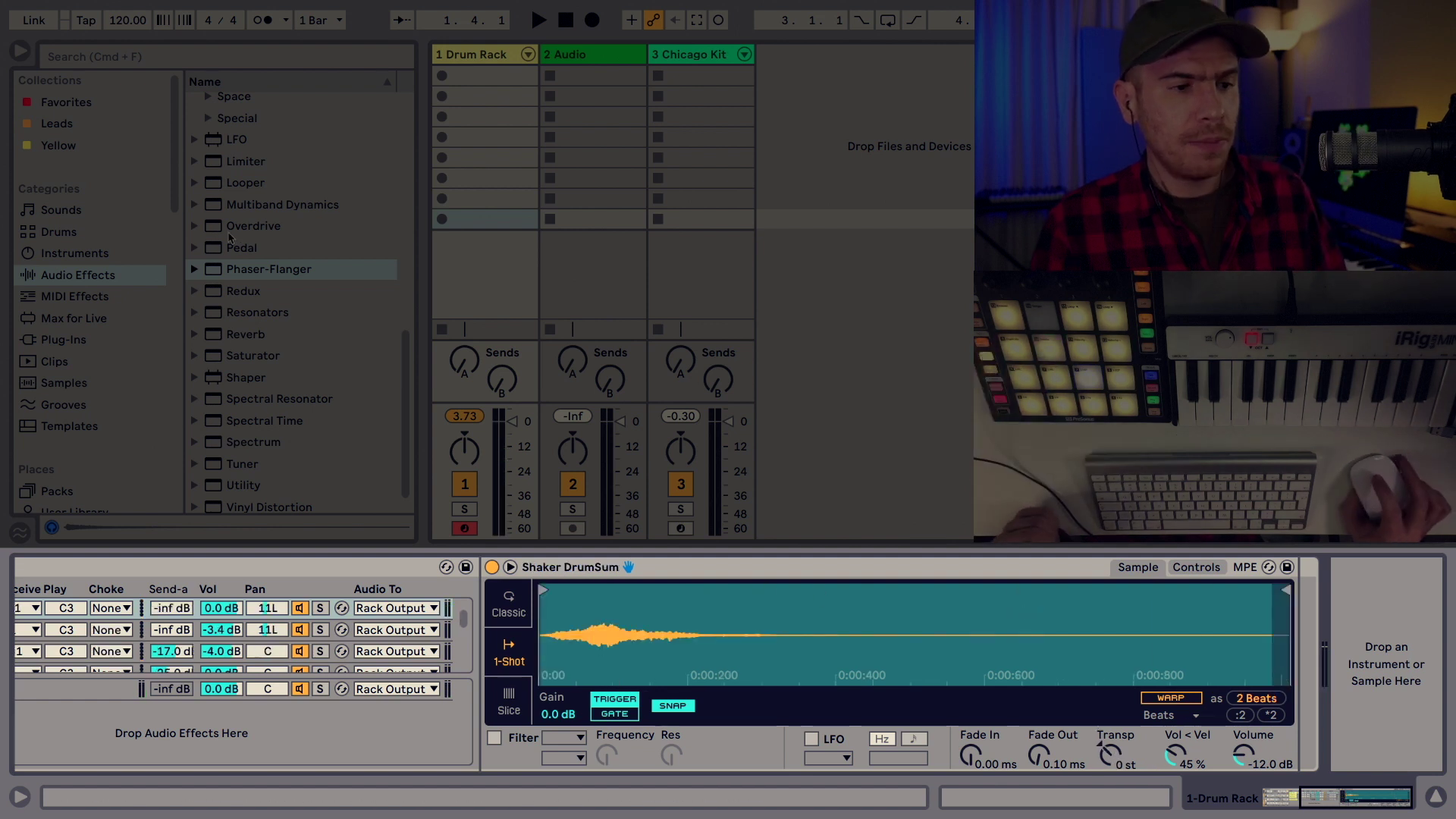
- Insert Drum Buss after Redux (40.0 kHz, 16 bits) on track 1 with 20% Soft drive
scroll(235, 264, "up", 10)
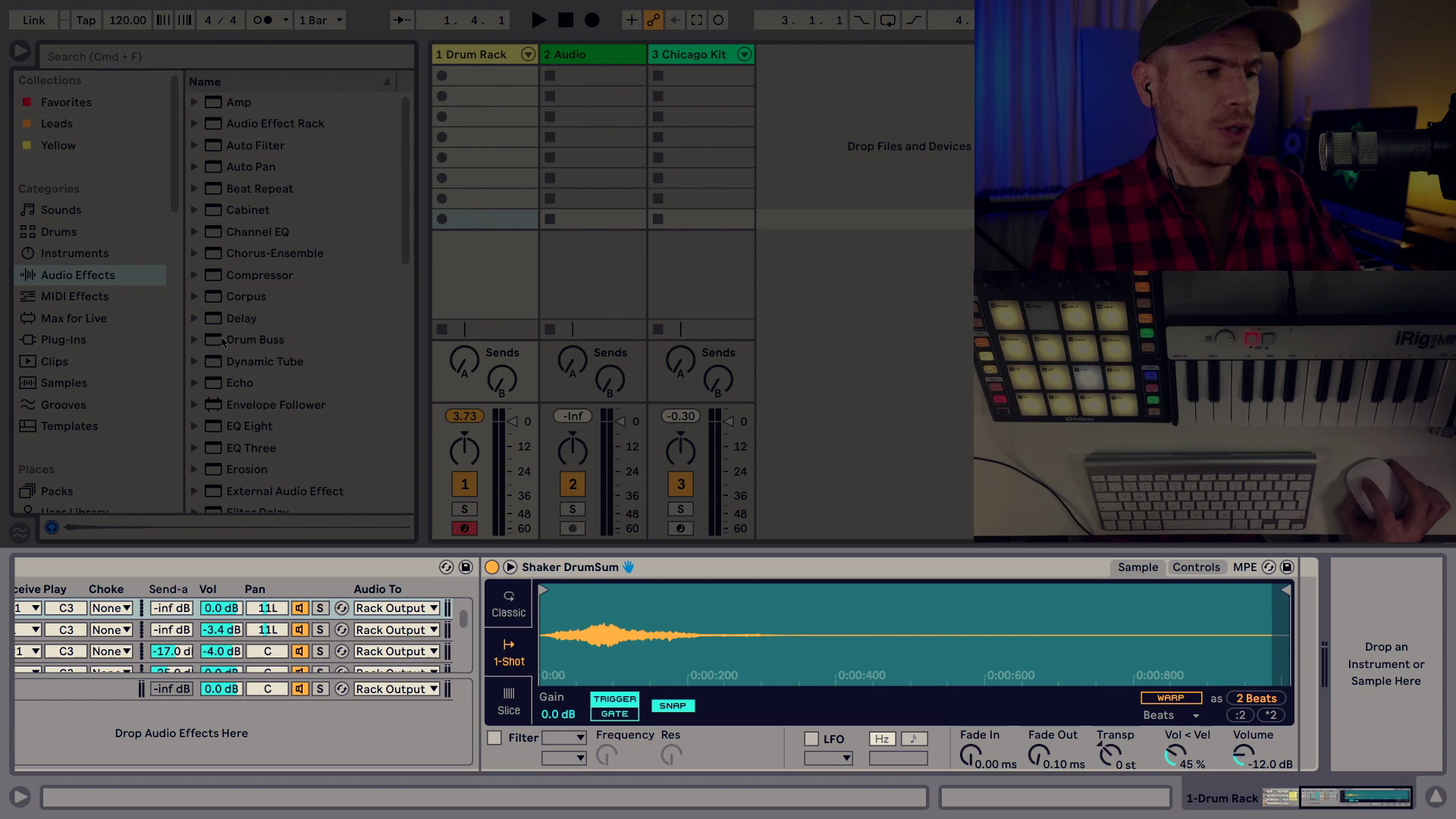
left_click(224, 342)
left_click_drag(1388, 659, 1388, 661)
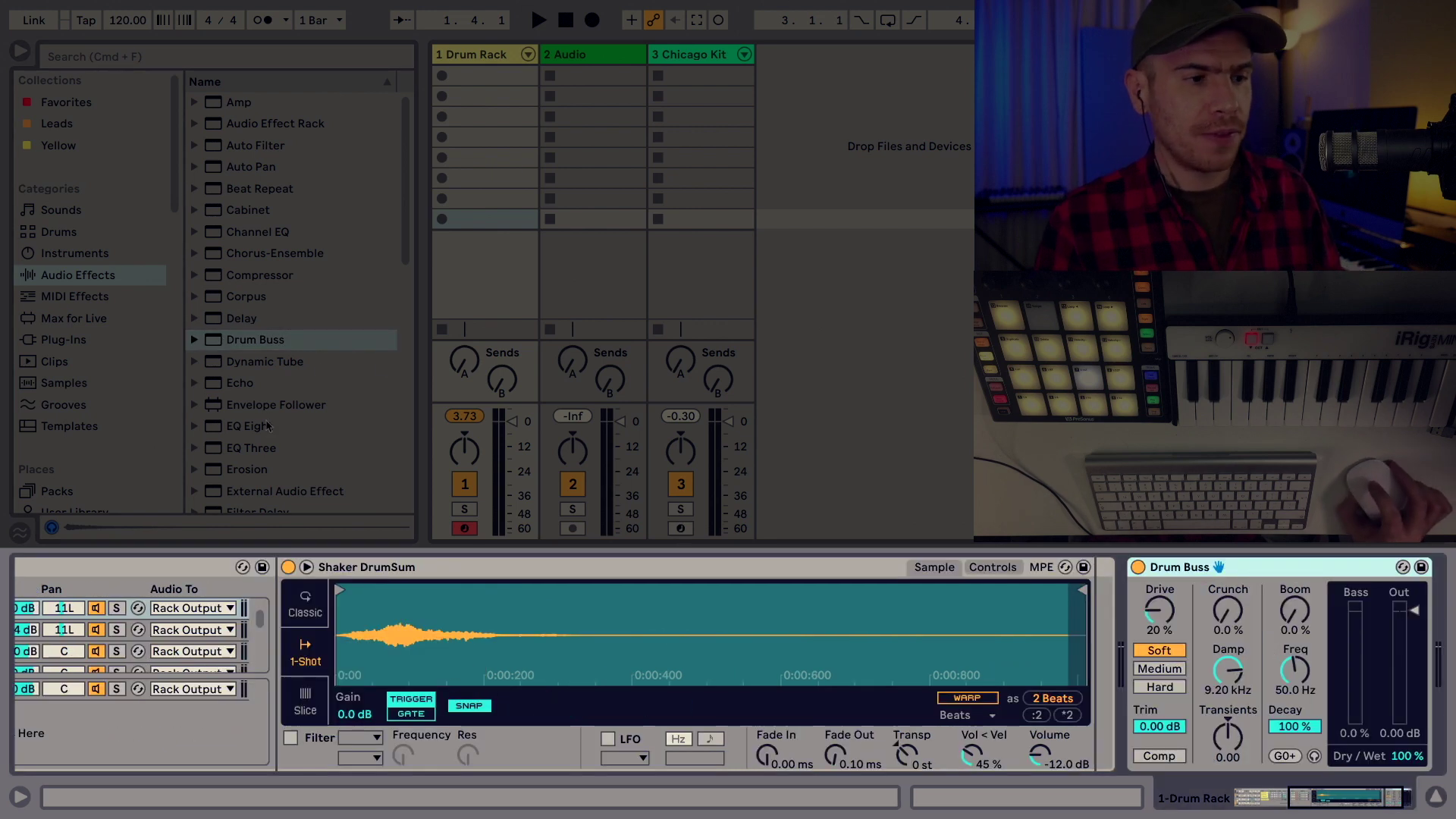
scroll(267, 443, "down", 5)
scroll(241, 342, "down", 6)
left_click_drag(243, 263, 1124, 605)
left_click(39, 649)
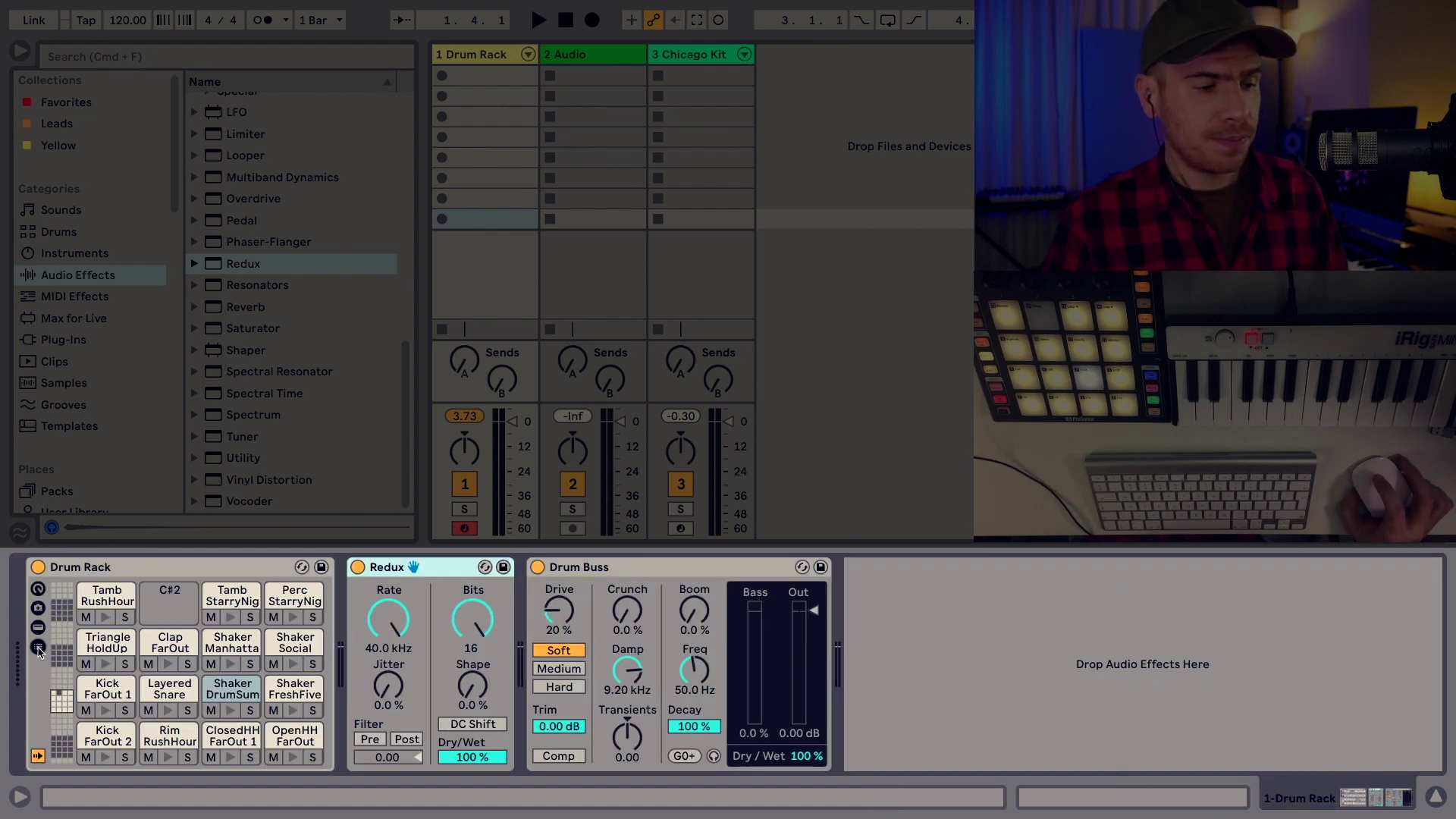
left_click(185, 569)
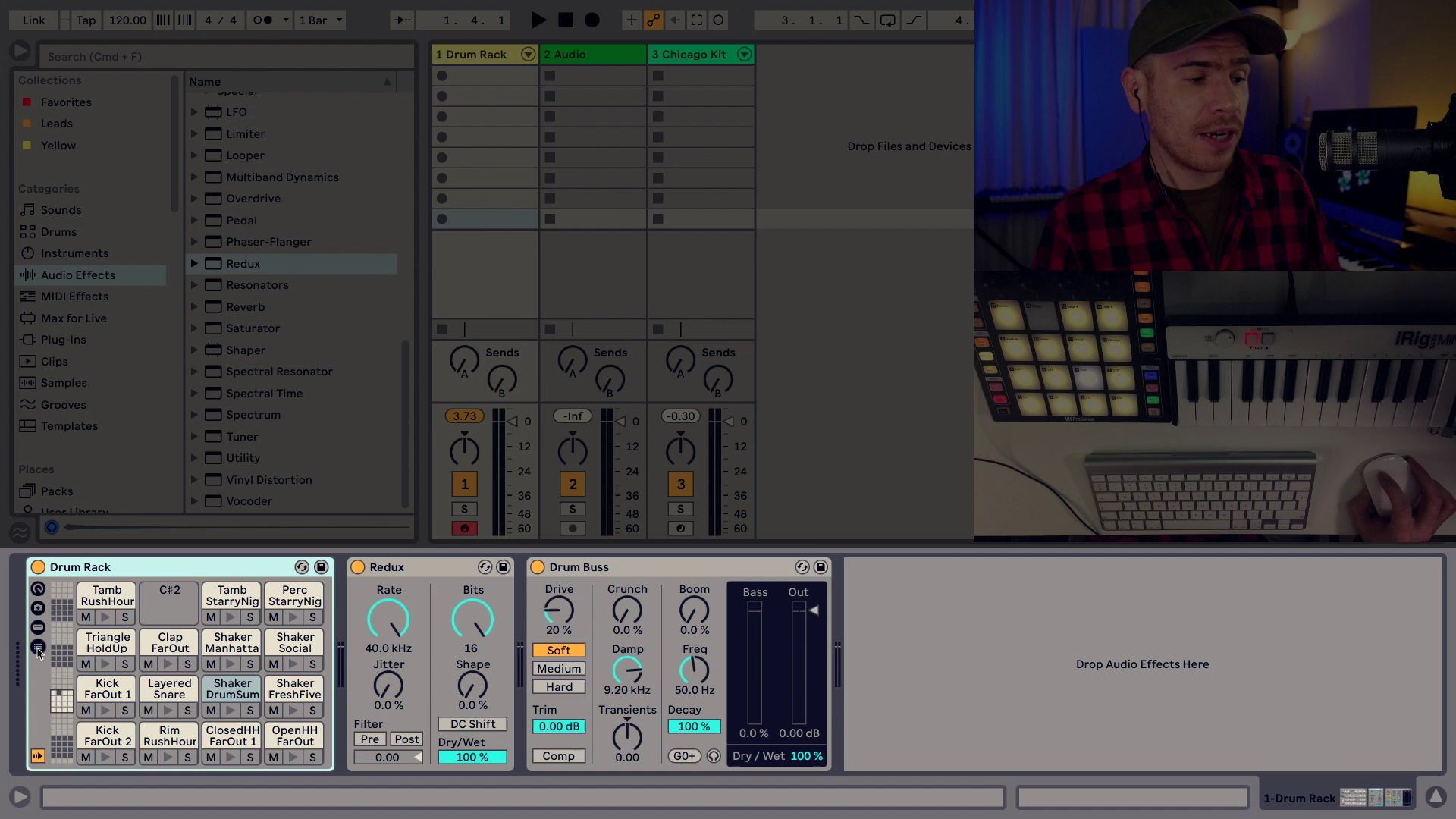
- Inspect the Layered Snare pad's inner layers, then hide the pad chains
left_click(169, 693)
left_click(170, 693)
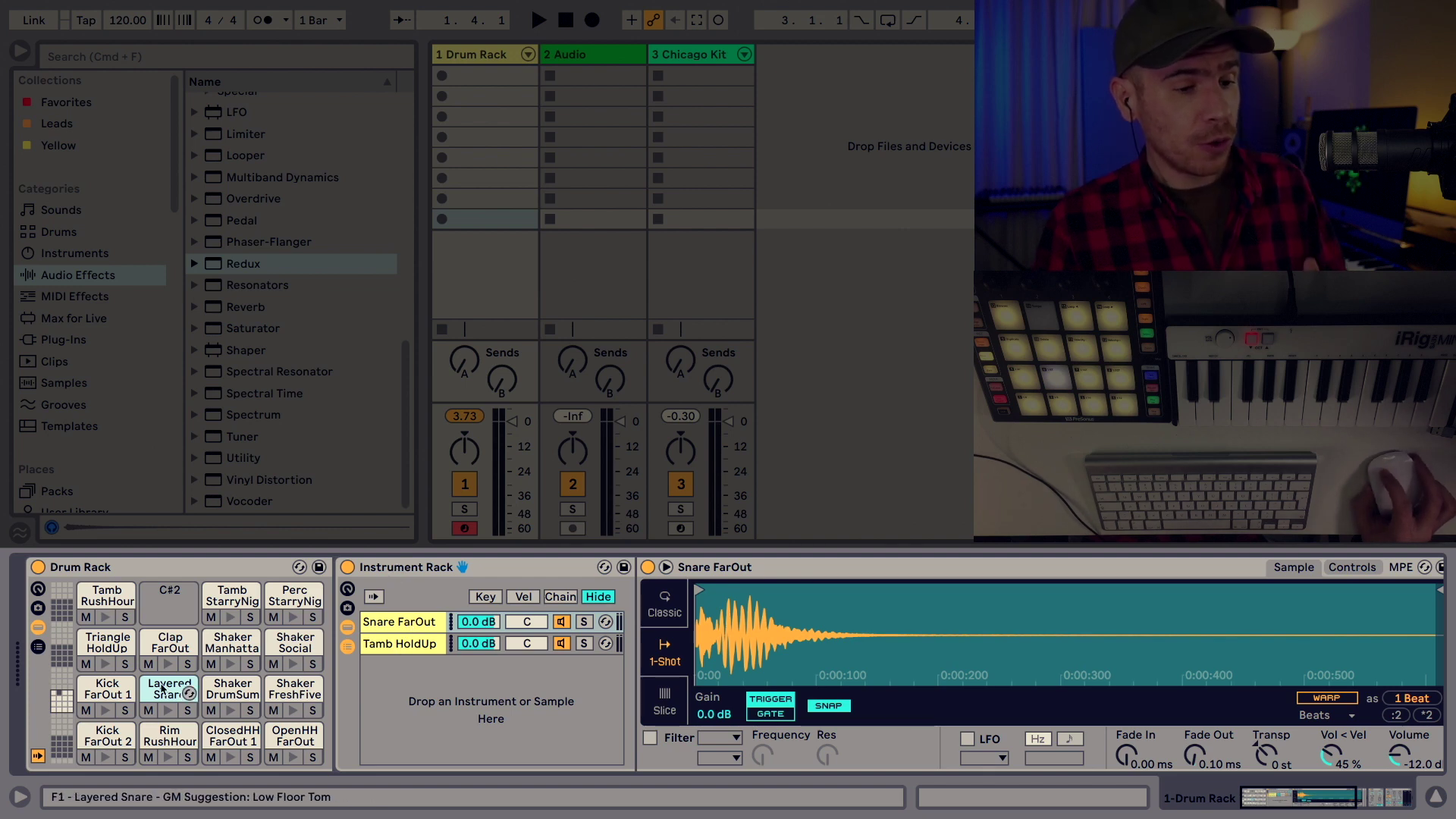
left_click(37, 627)
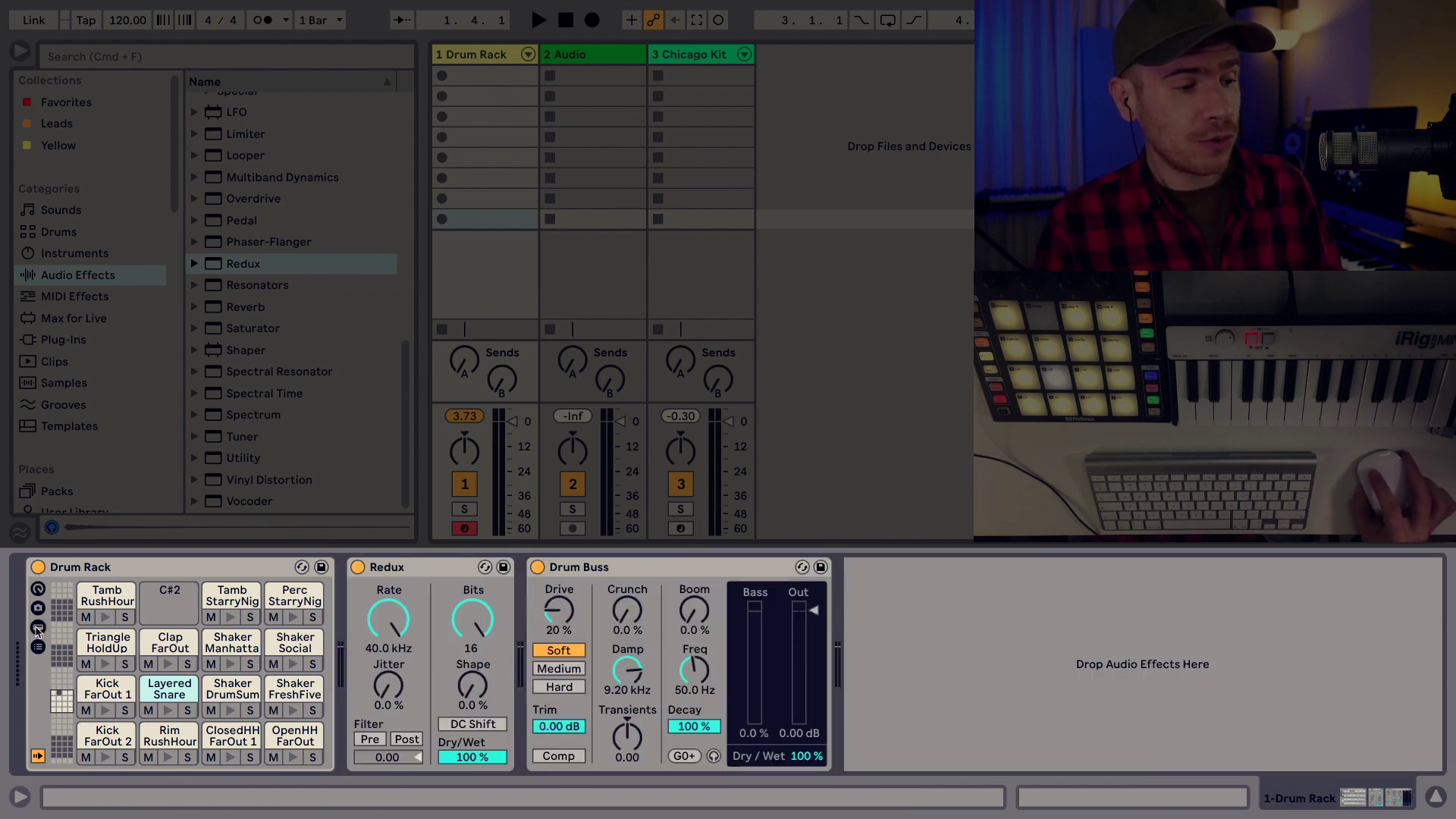
- Select the Drum Rack, Redux and Drum Buss devices together on track 1
left_click(138, 566)
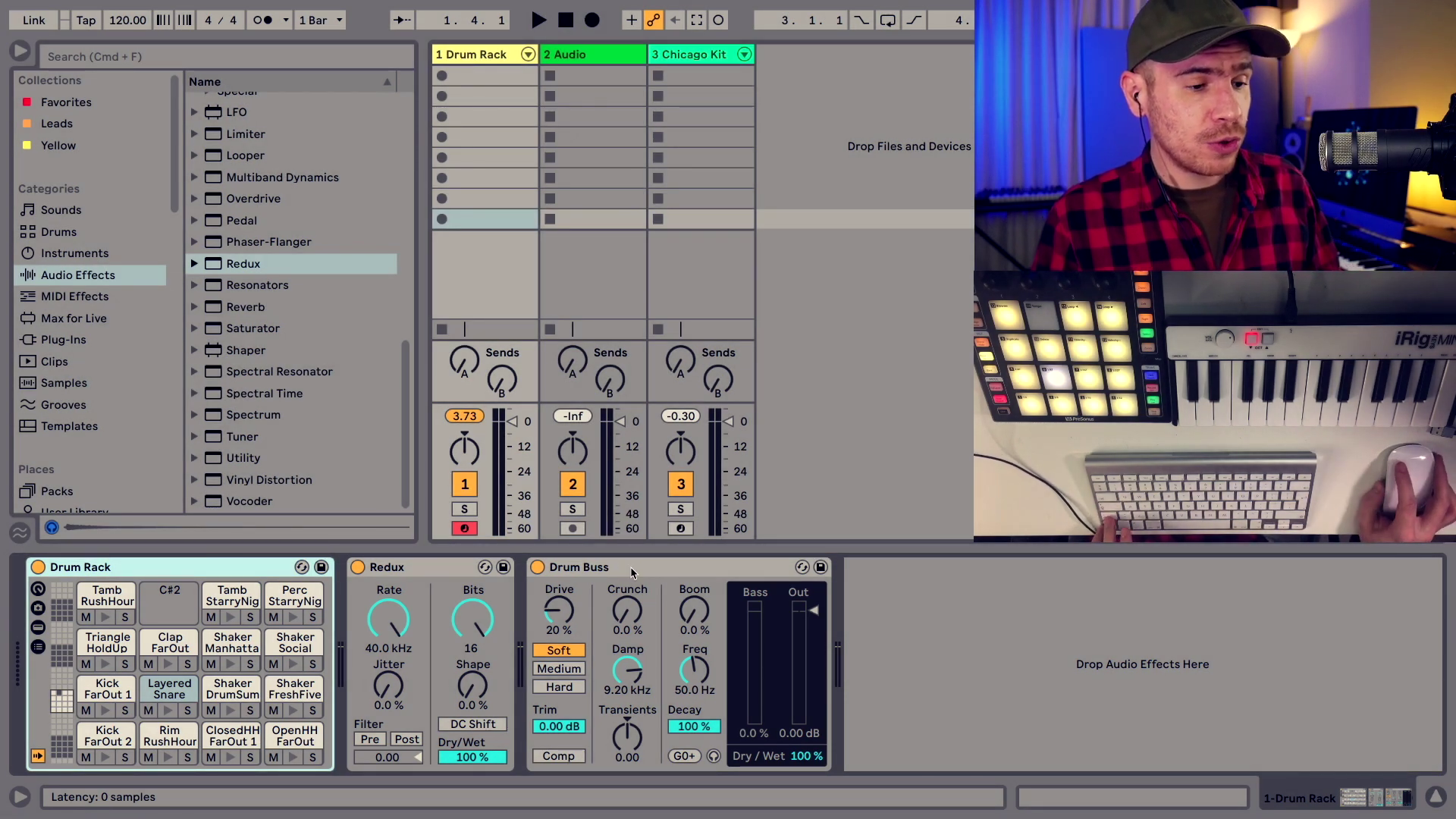
left_click(632, 568, "shift")
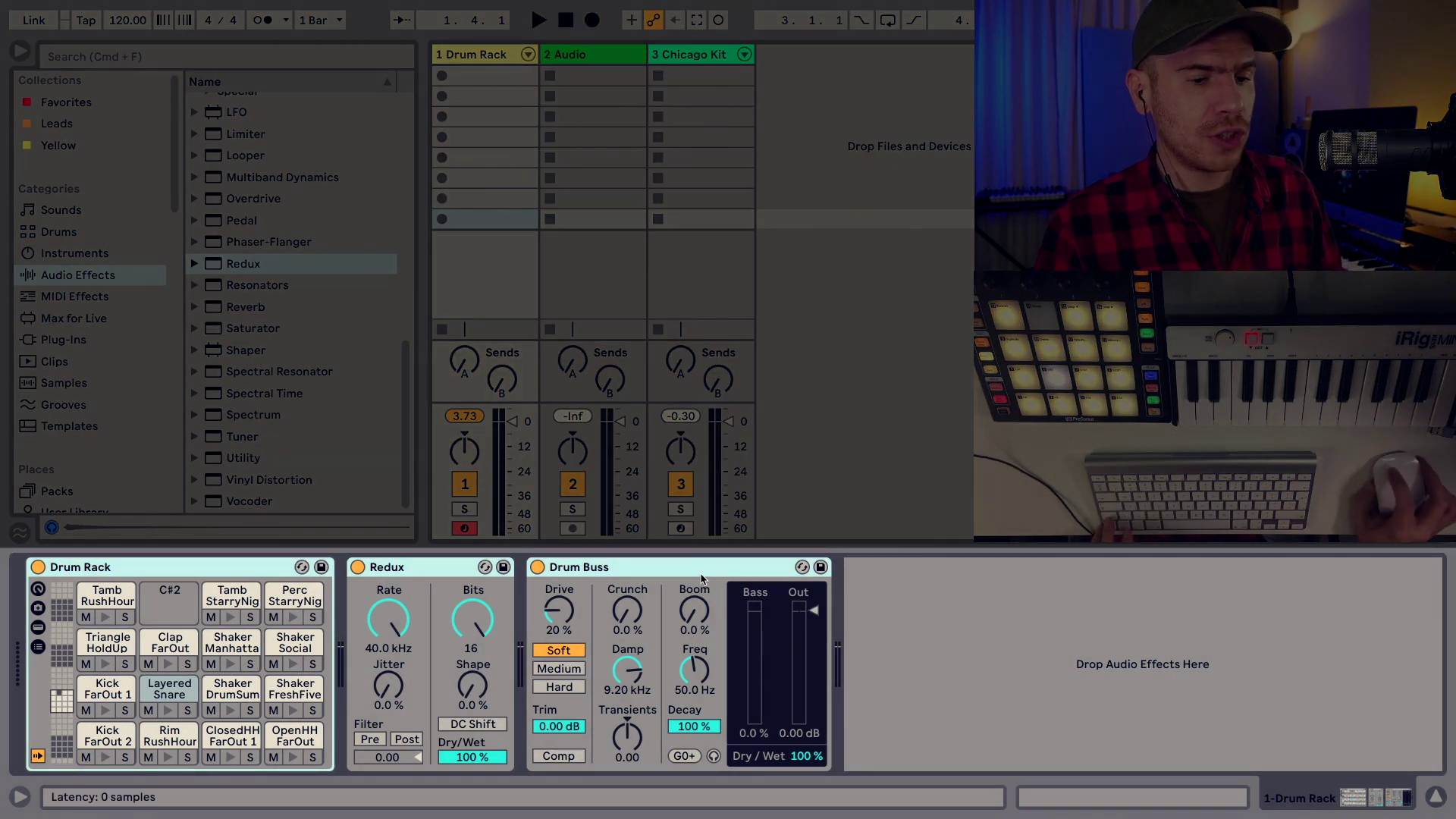
left_click(197, 563)
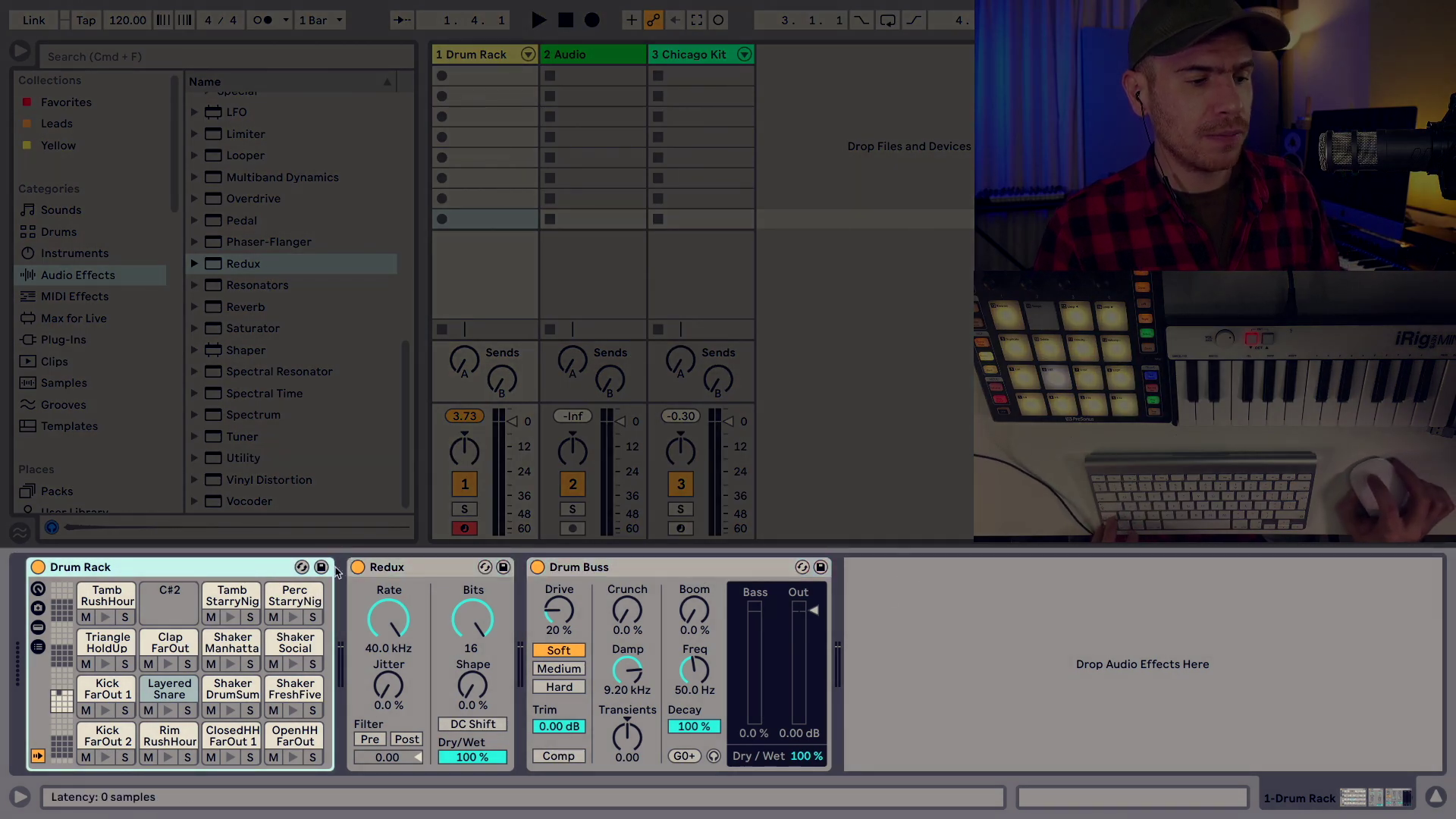
left_click(646, 573, "shift")
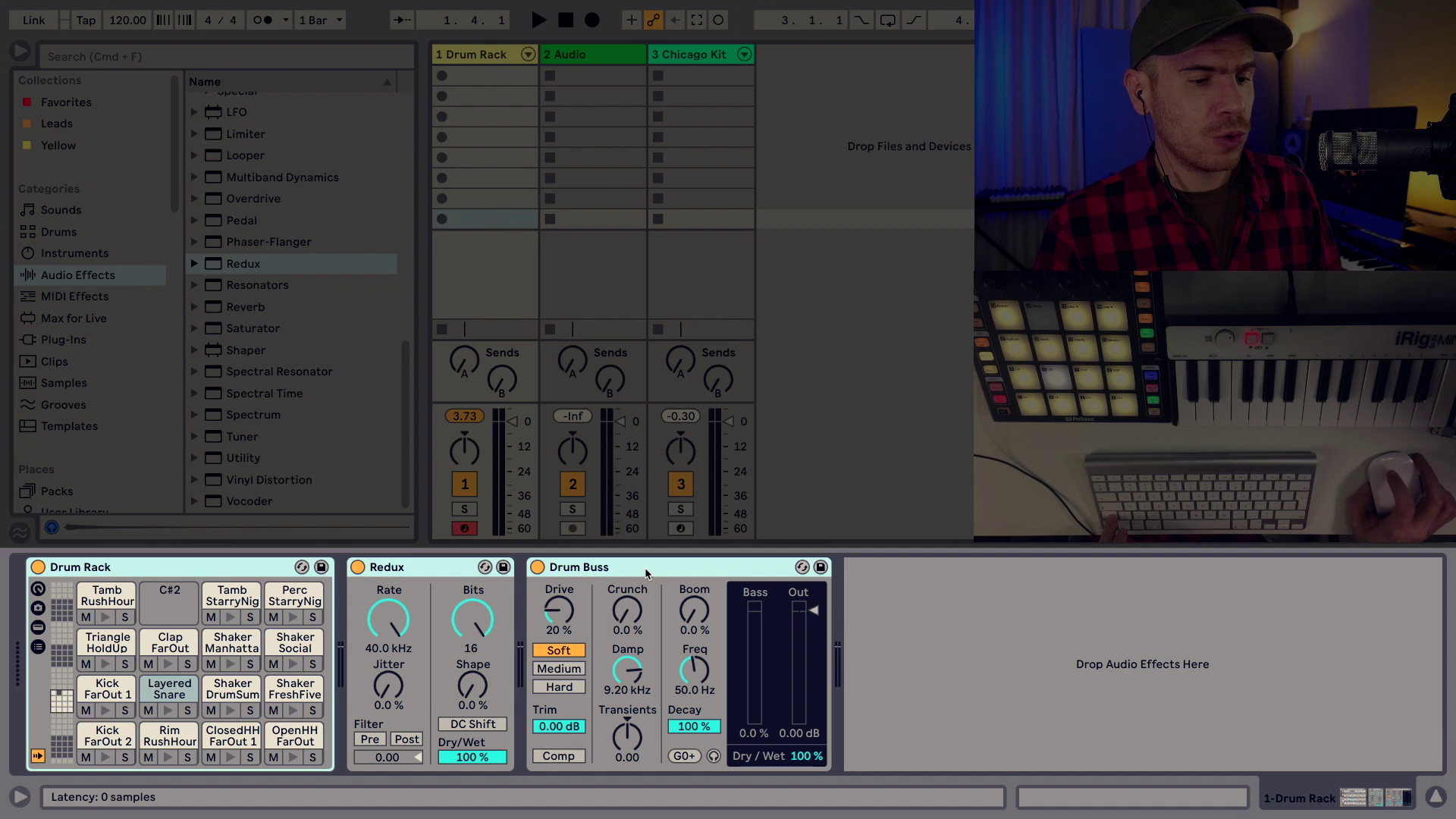
- Group the Drum Rack, Redux and Drum Buss into an Instrument Rack and show its eight macros
right_click(136, 572)
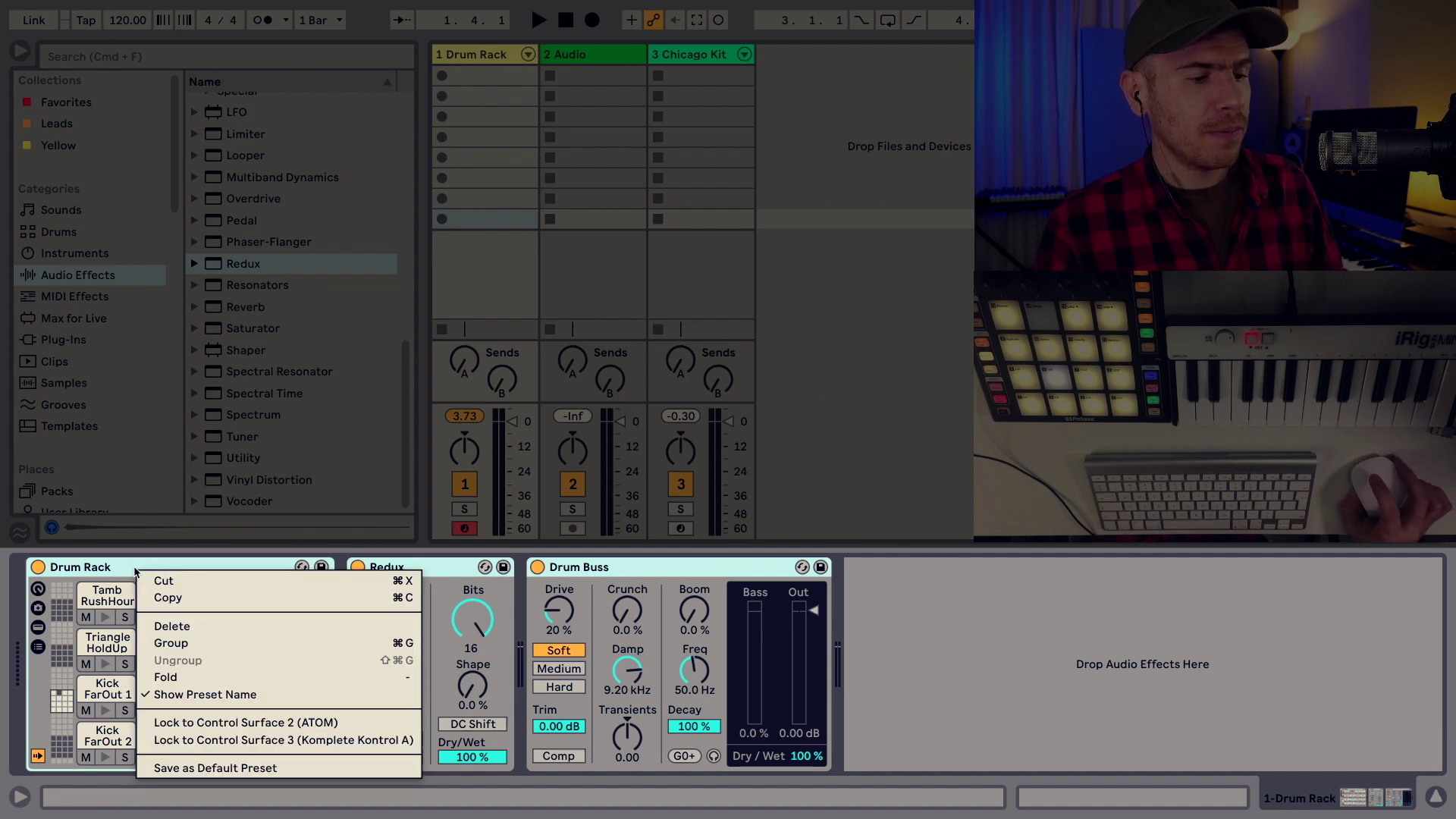
left_click(171, 643)
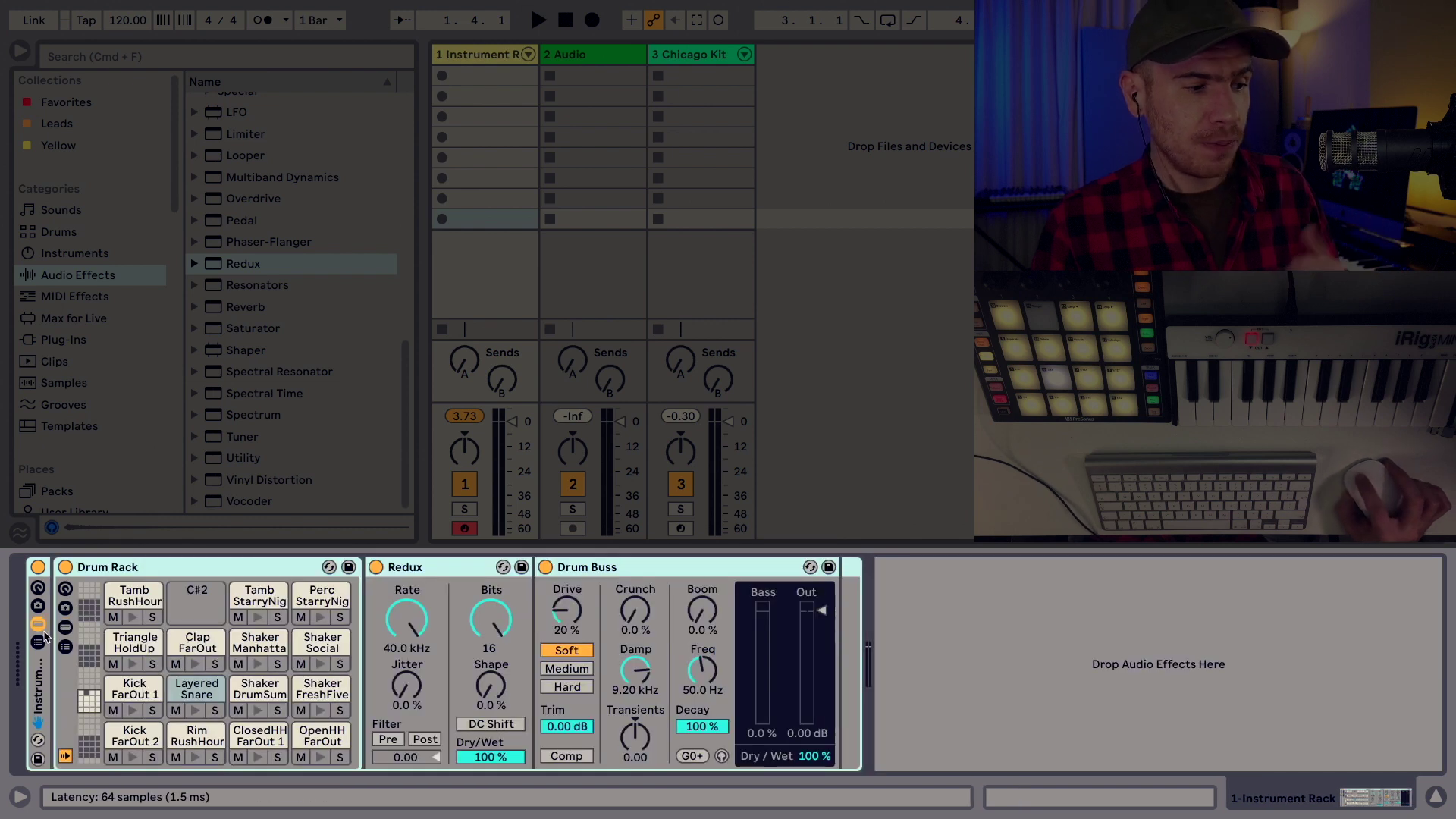
left_click(37, 589)
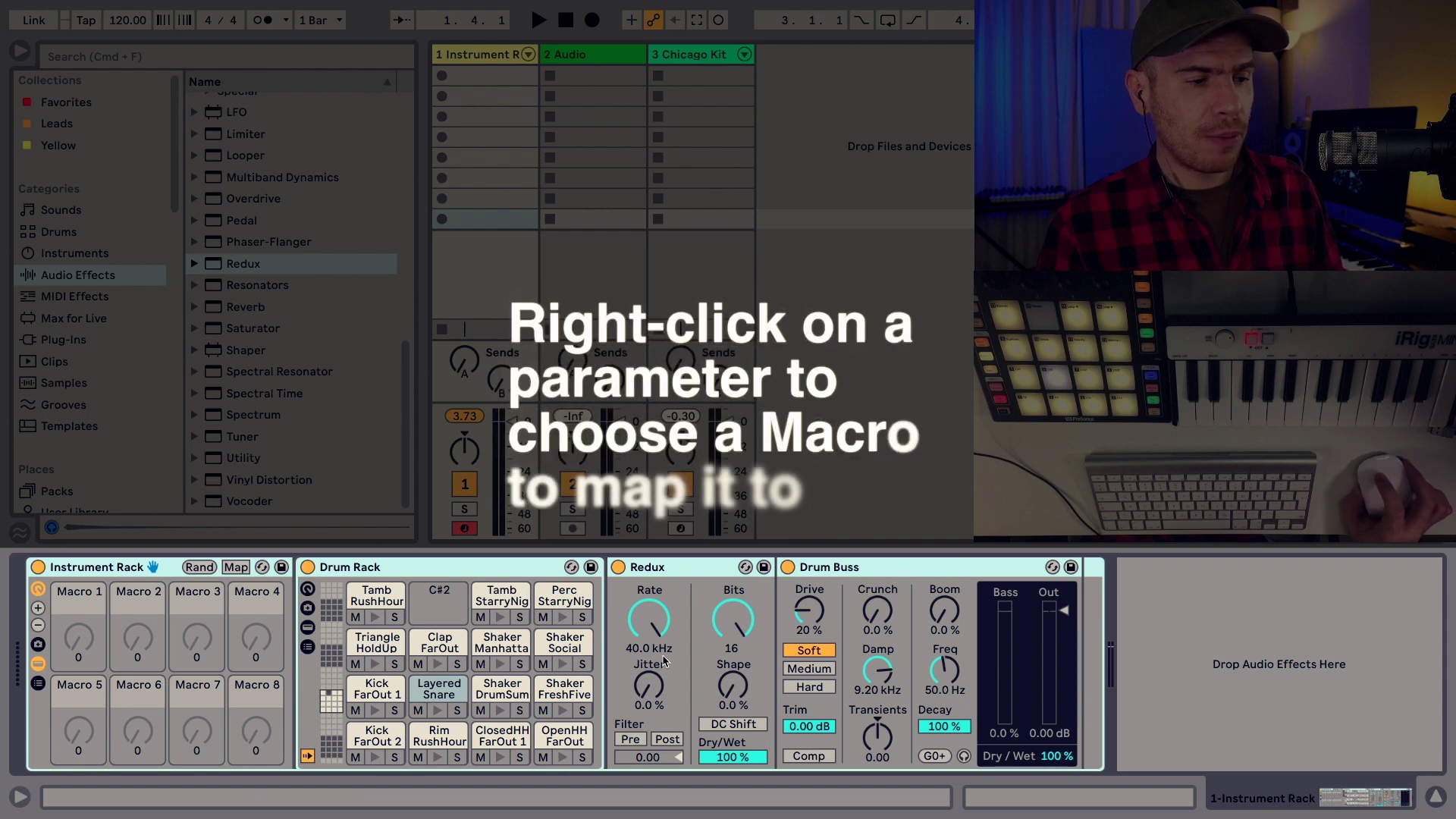
- Map Drum Buss Dry/Wet to Macro 1 and rename that macro 'Drum Buss'
right_click(1054, 757)
left_click(1115, 488)
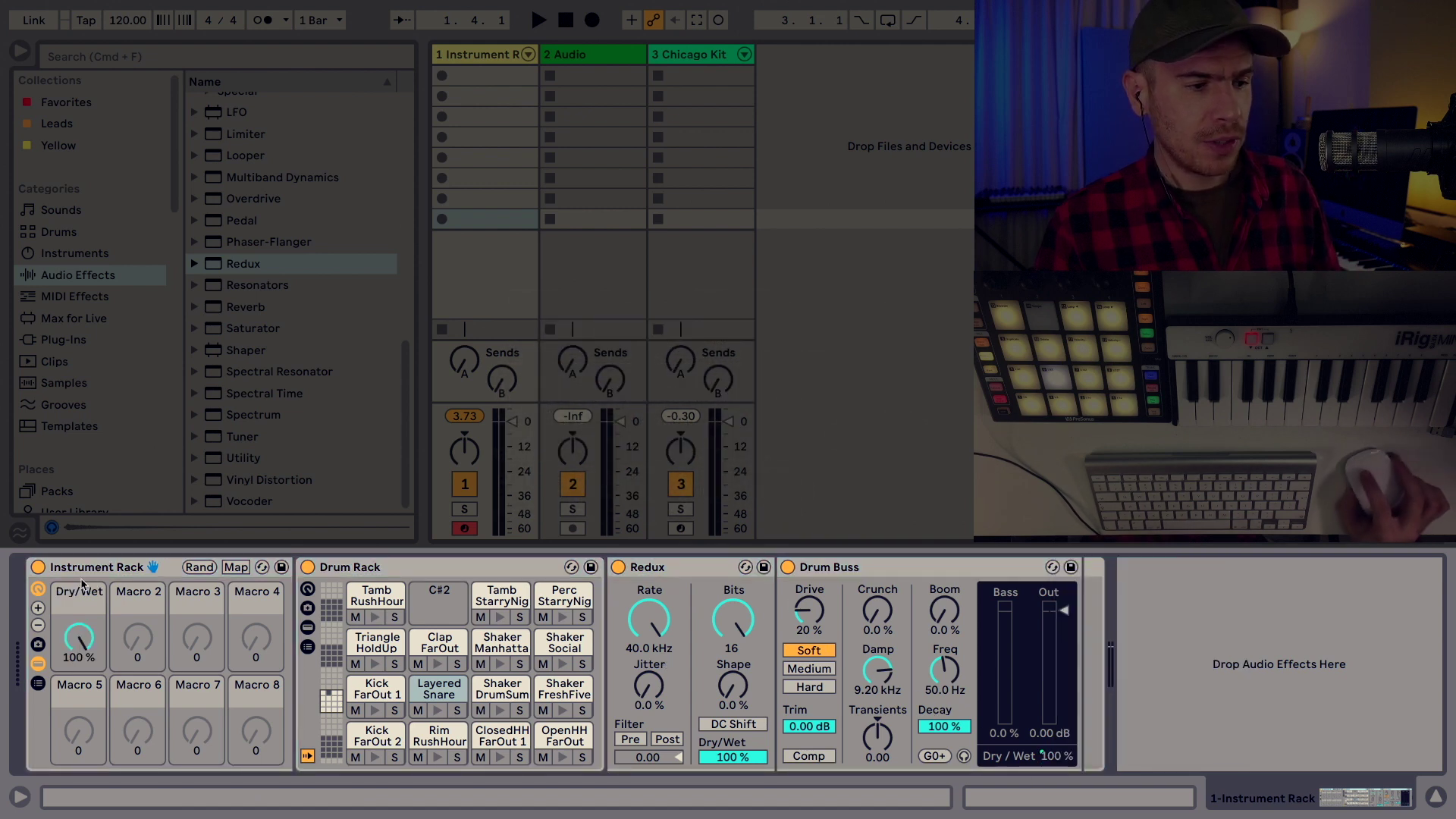
key("super+r")
type("Drum B")
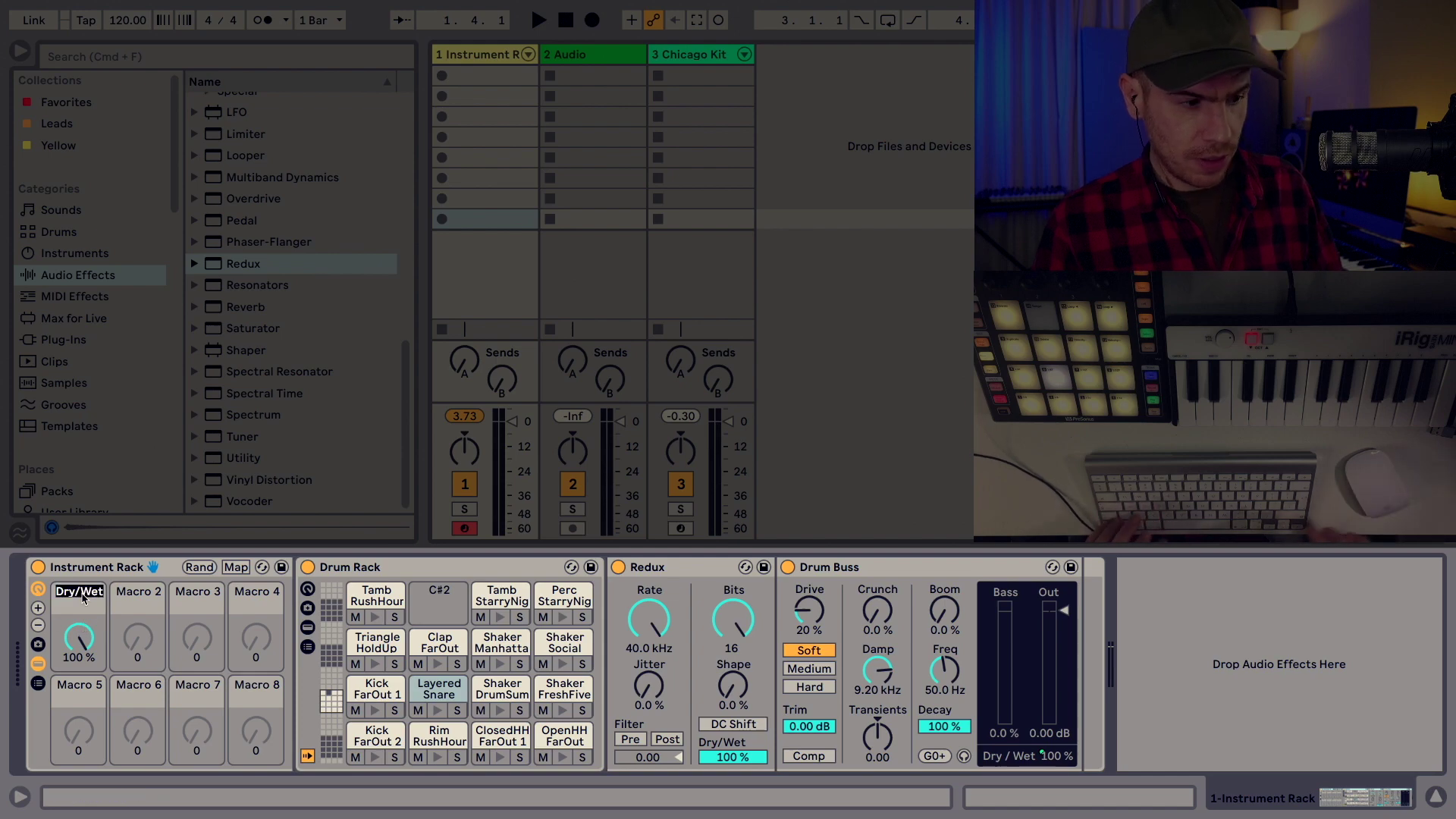
type("uss")
key("Return")
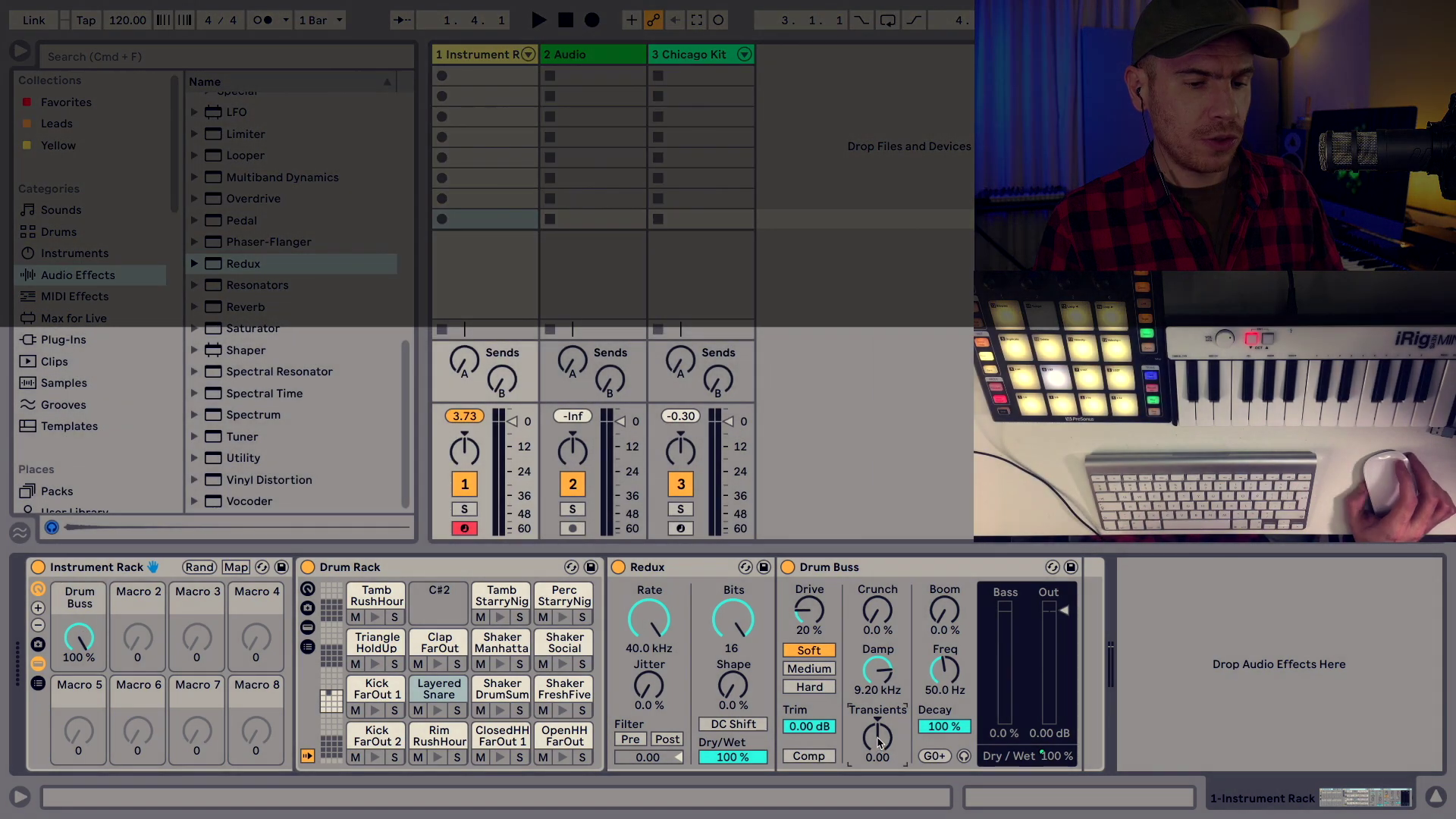
- Map Drum Buss Transients, Drive and Boom amount to Macros 2, 3 and 4
right_click(878, 747)
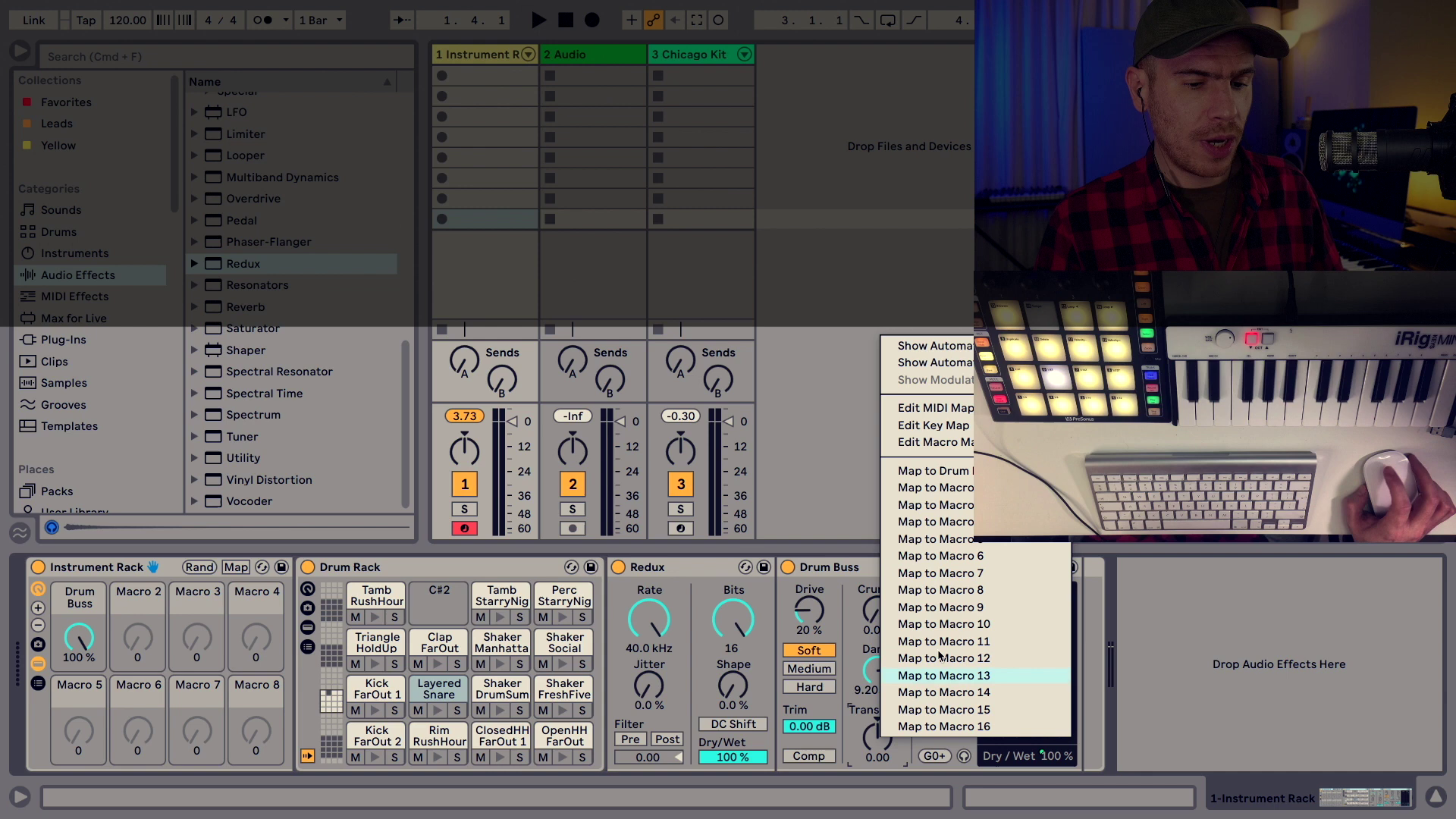
left_click(940, 488)
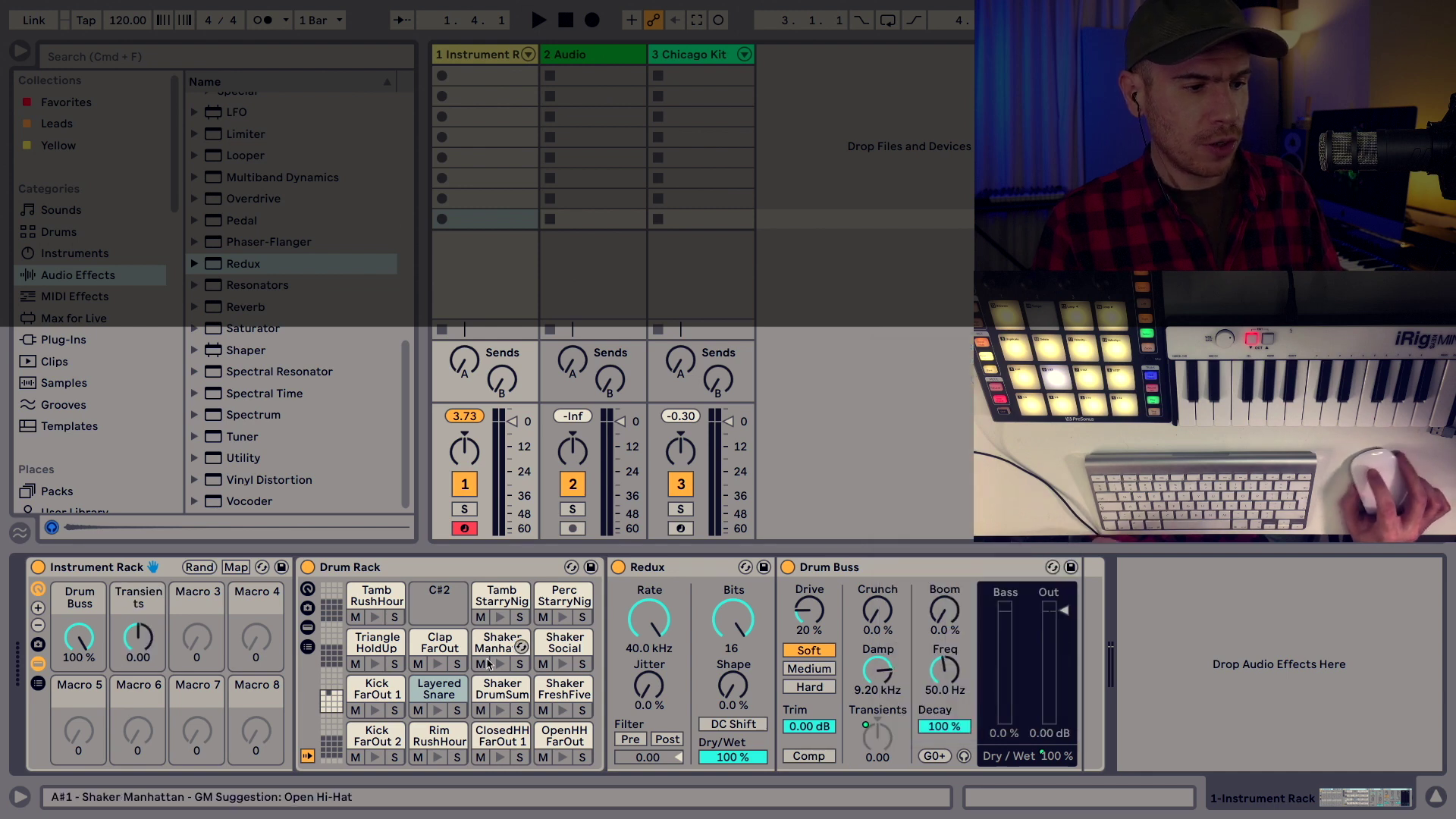
right_click(816, 611)
left_click(916, 373)
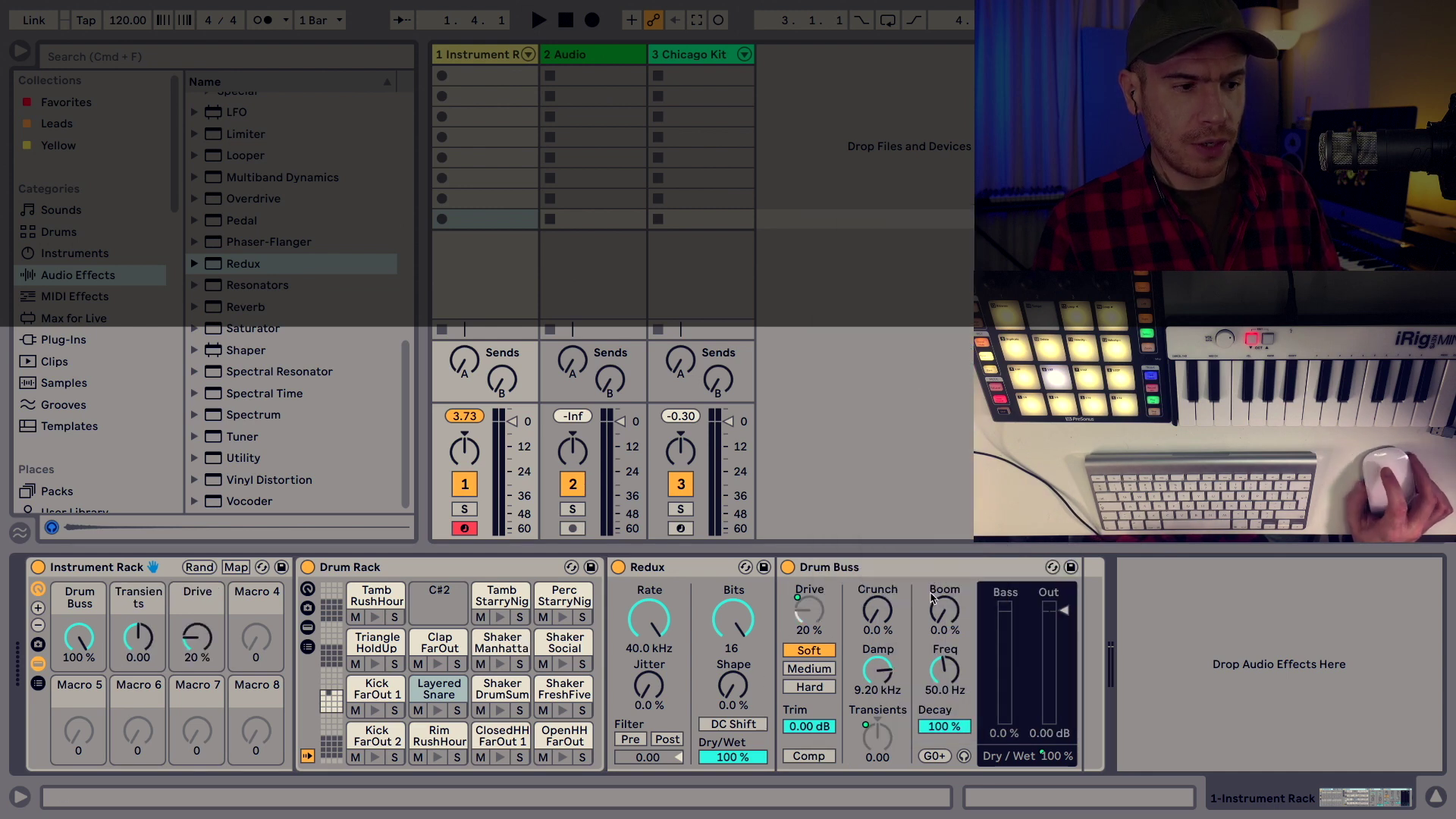
right_click(945, 610)
left_click(967, 412)
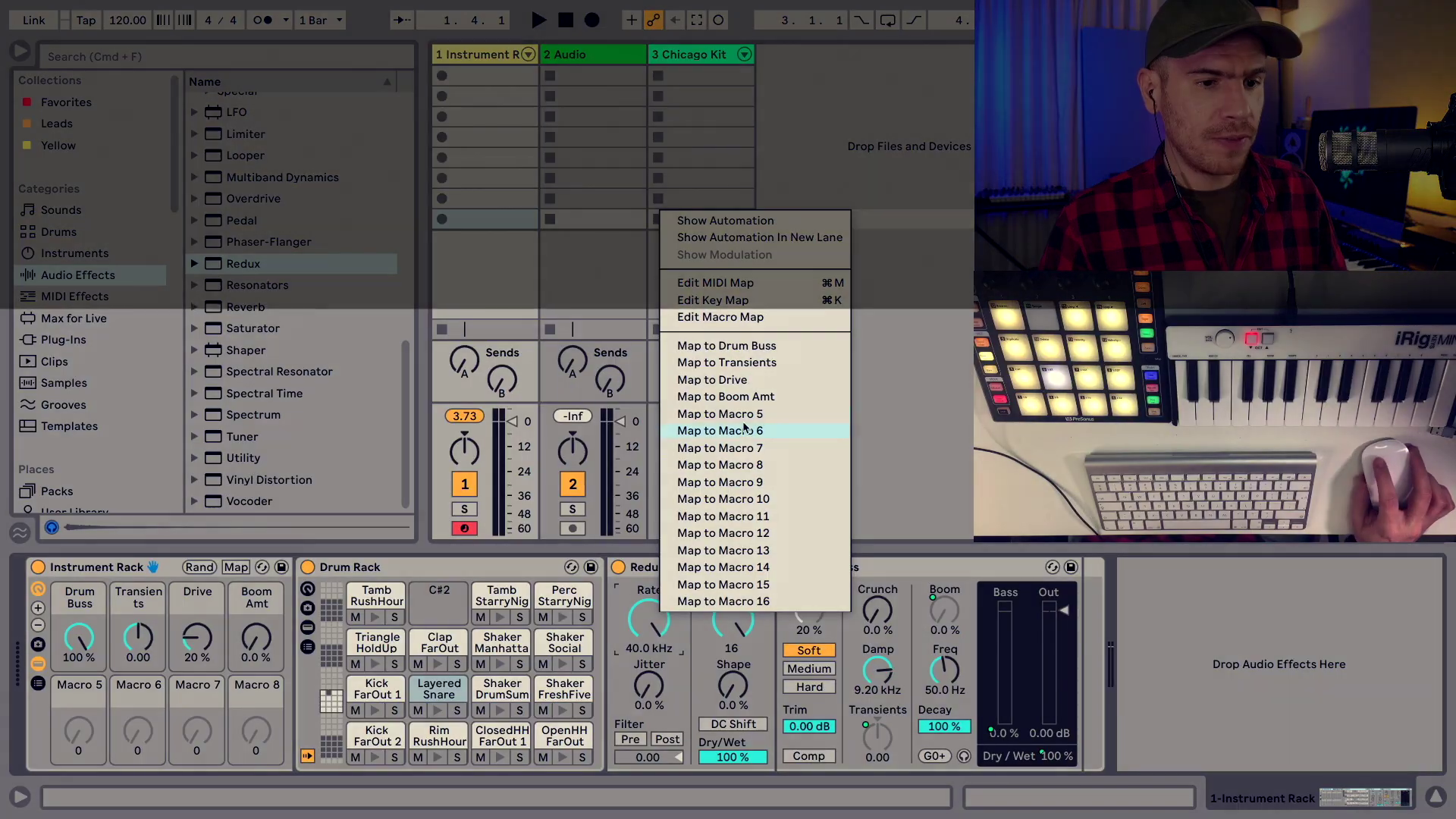
- Map Redux Sample Rate and Dry/Wet to Macros 5 and 6, removing the two unused macros
left_click(745, 419)
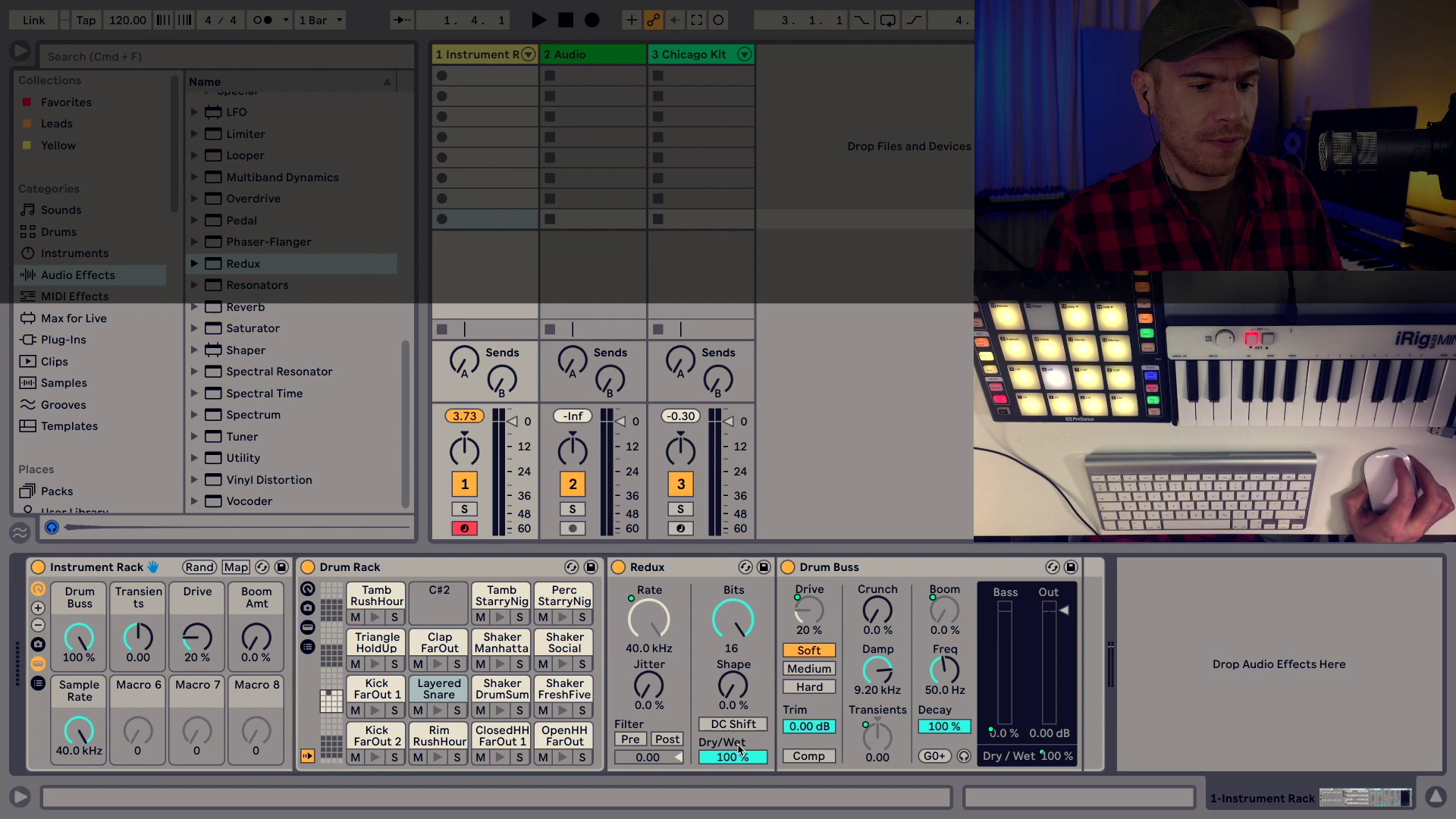
right_click(738, 754)
left_click(797, 573)
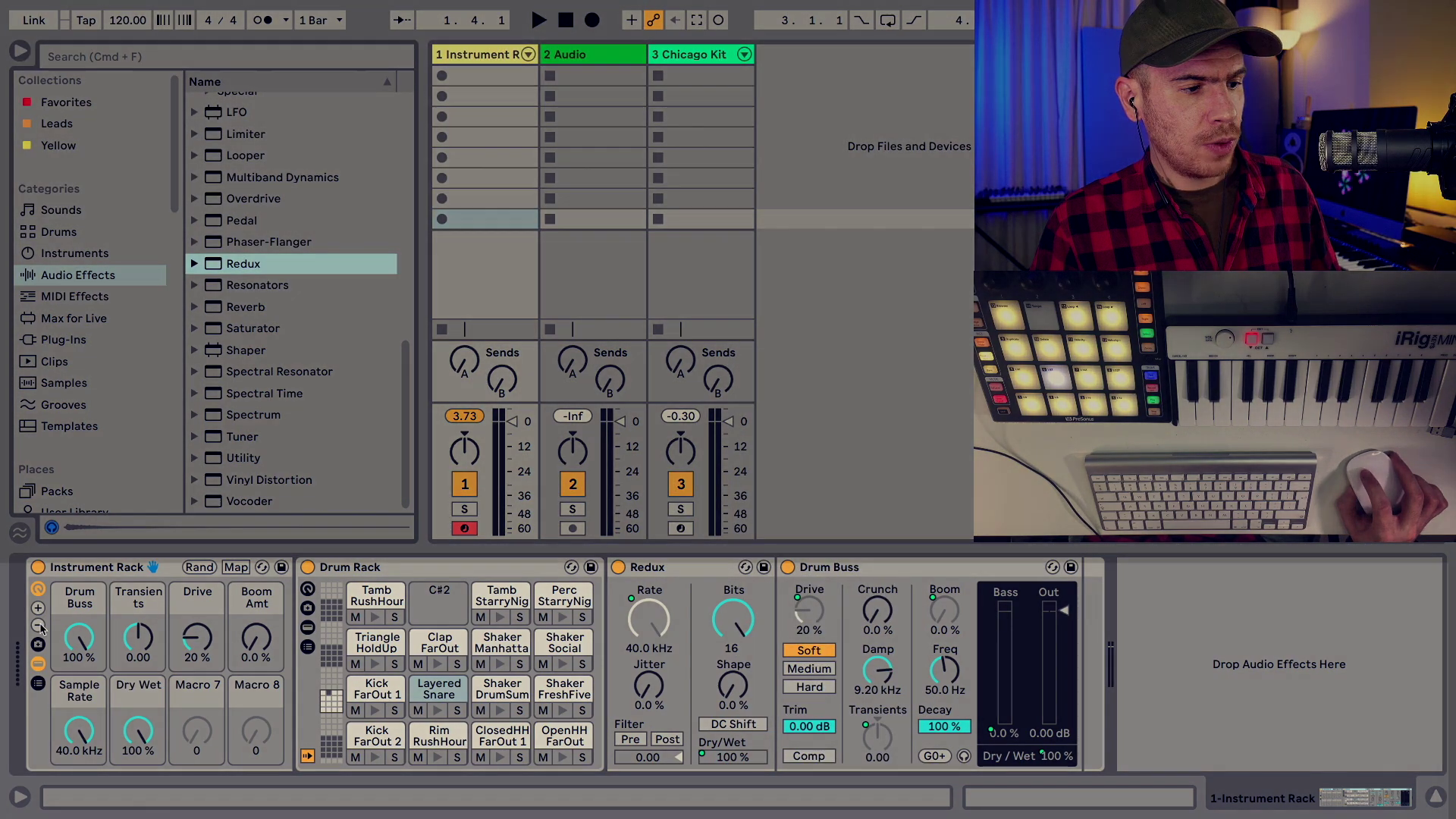
left_click(38, 627)
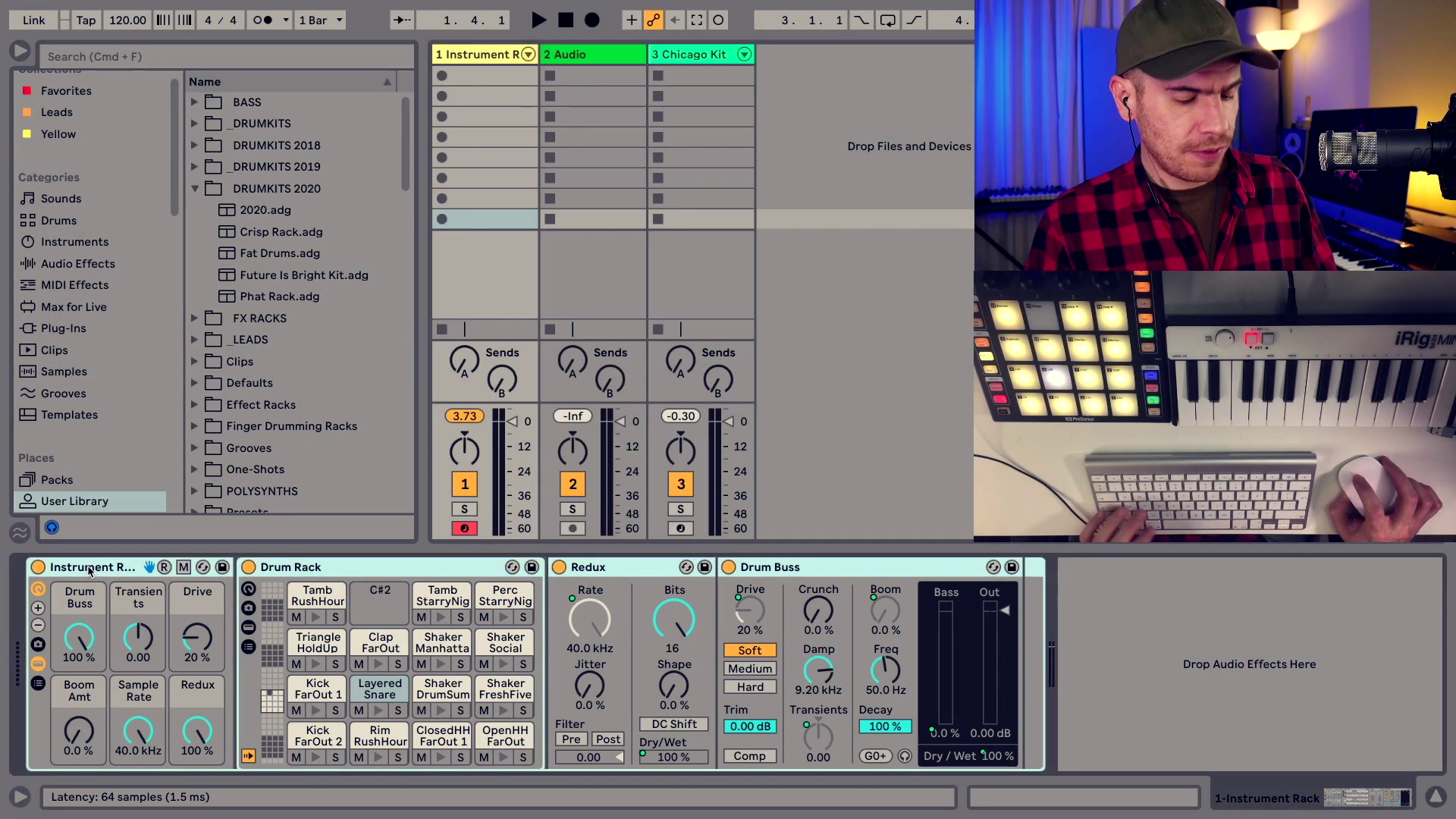
- Rename the Instrument Rack 'Fat Drums 2' and save it into the DRUMKITS 2020 folder
key("super+r")
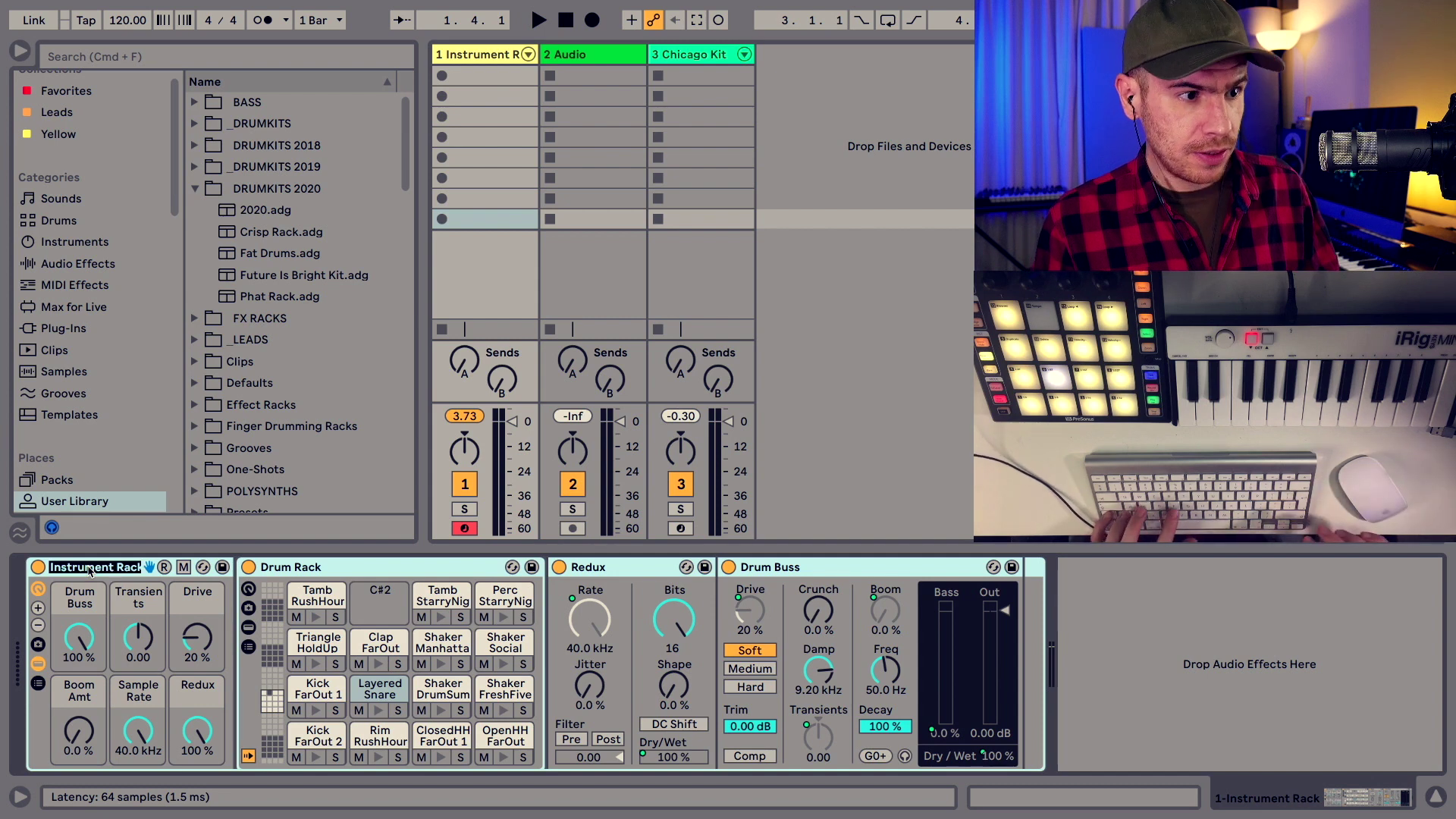
type("Fat Drums 2")
key("Return")
left_click_drag(95, 568, 304, 212)
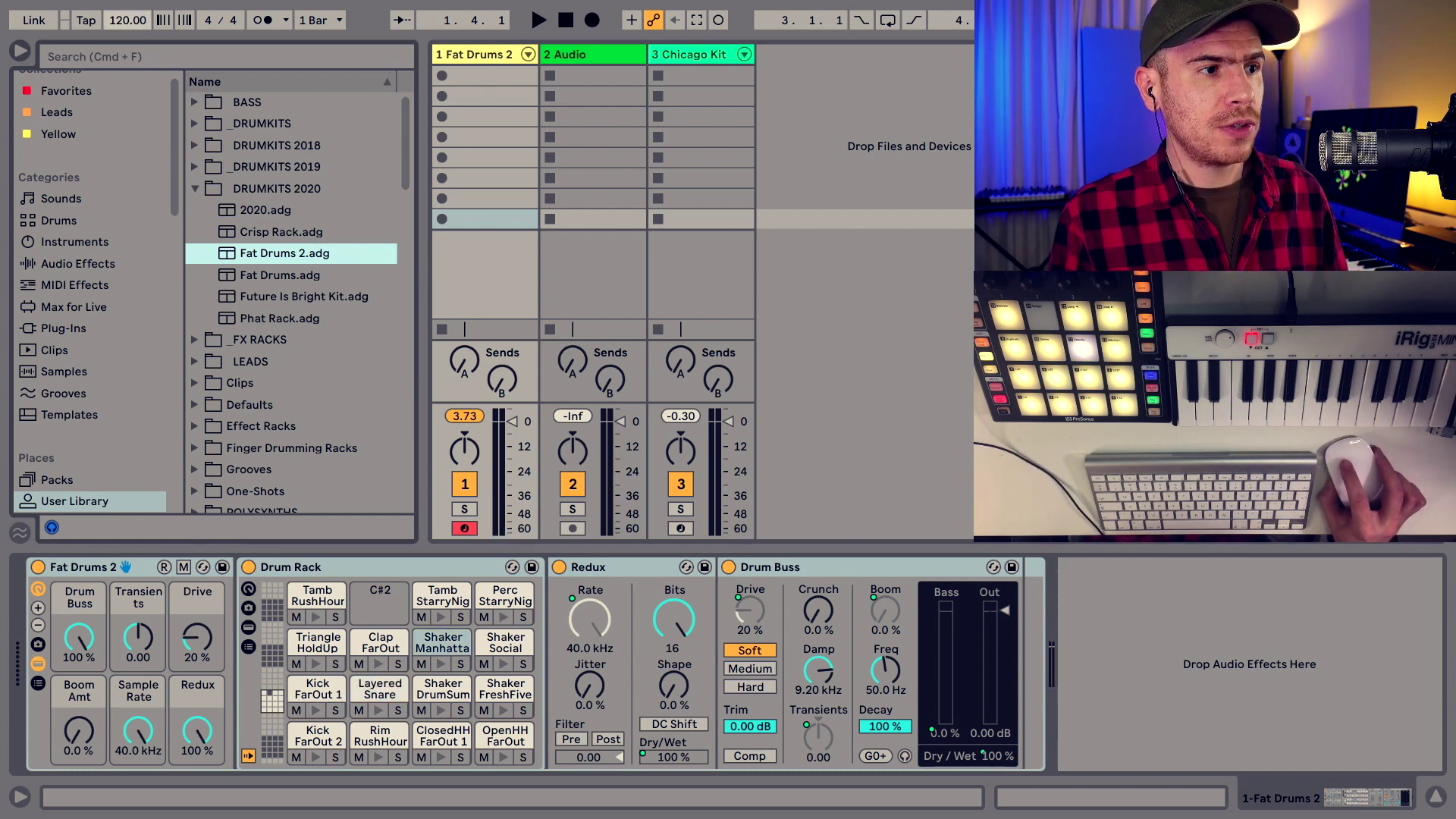
- Set the project tempo to 95 BPM and start recording a clip on track 1
left_click(123, 21)
type("95")
key("Return")
left_click(442, 75)
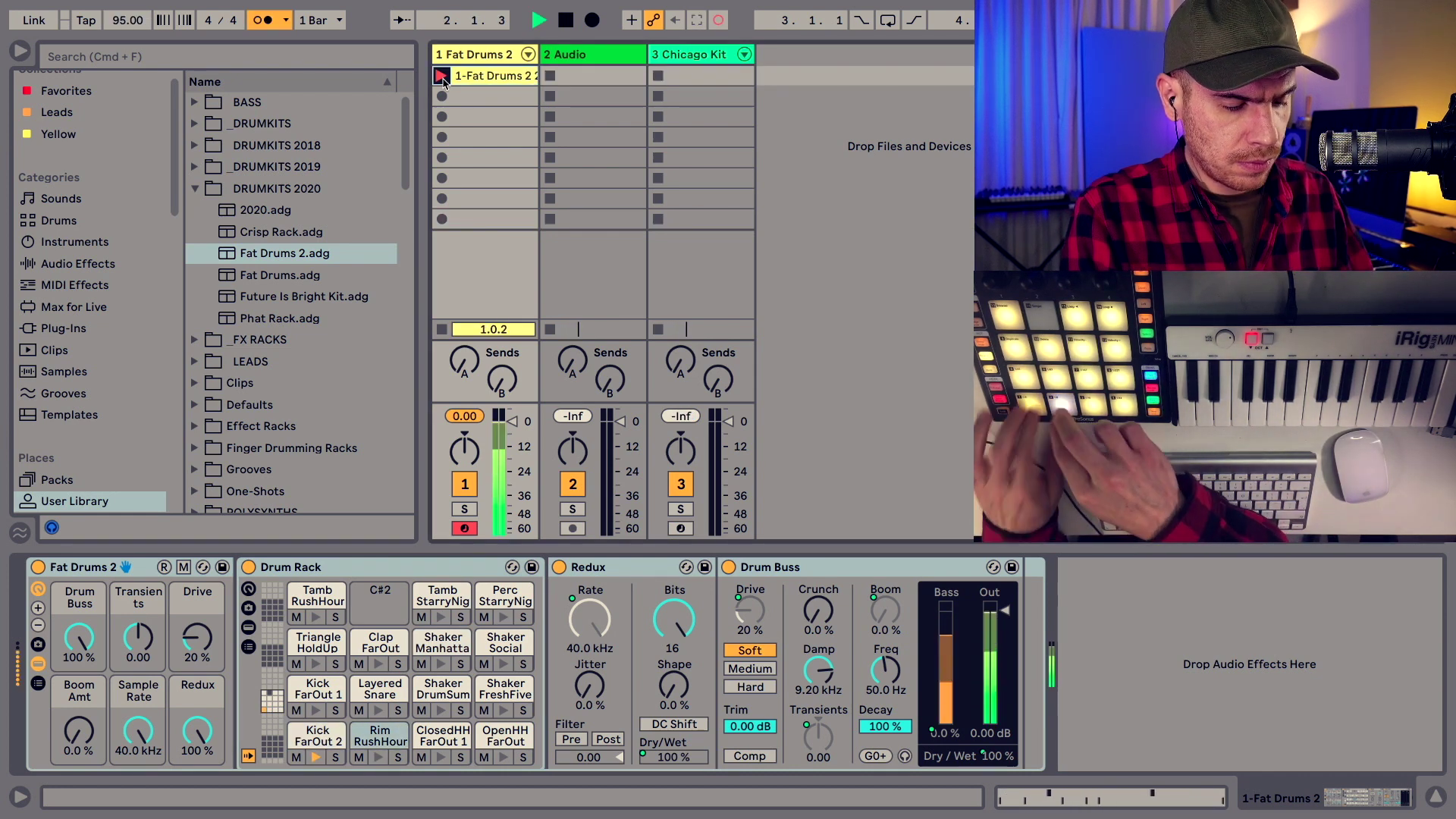
- Stop recording so the 1-Fat Drums 2 clip loops in the first slot
left_click(718, 20)
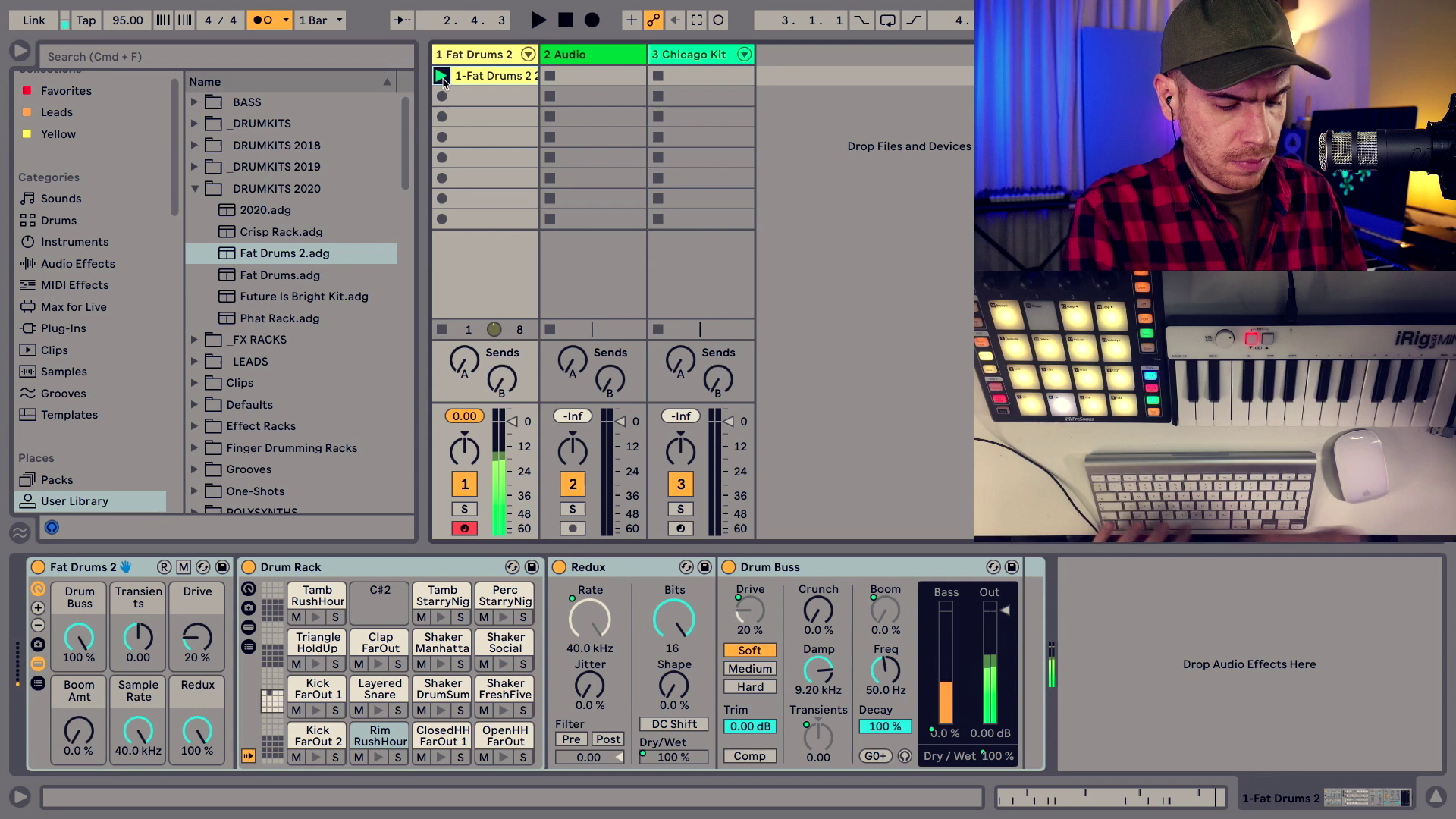